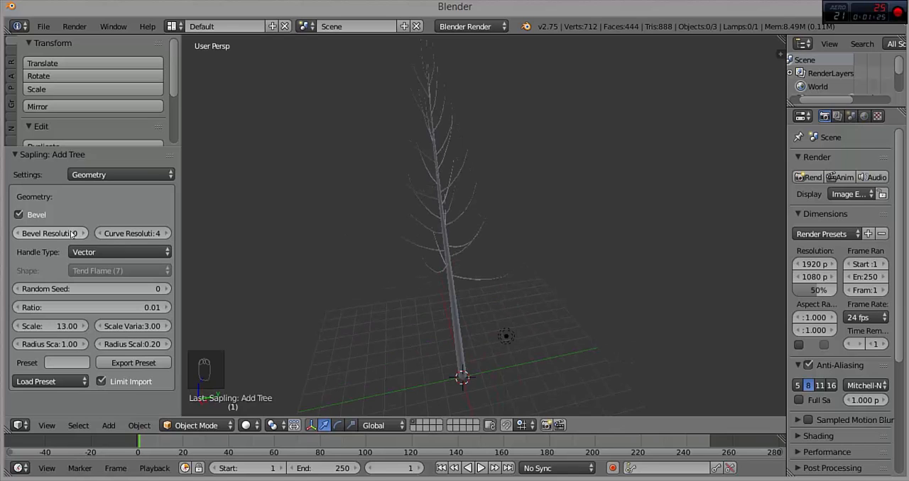
Step: Set the tree's bevel resolution to 2 and its curve resolution to 2
scroll(452, 262, "down", 3)
middle_click_drag(450, 274, 391, 247)
scroll(428, 253, "up", 5)
scroll(427, 253, "down", 4)
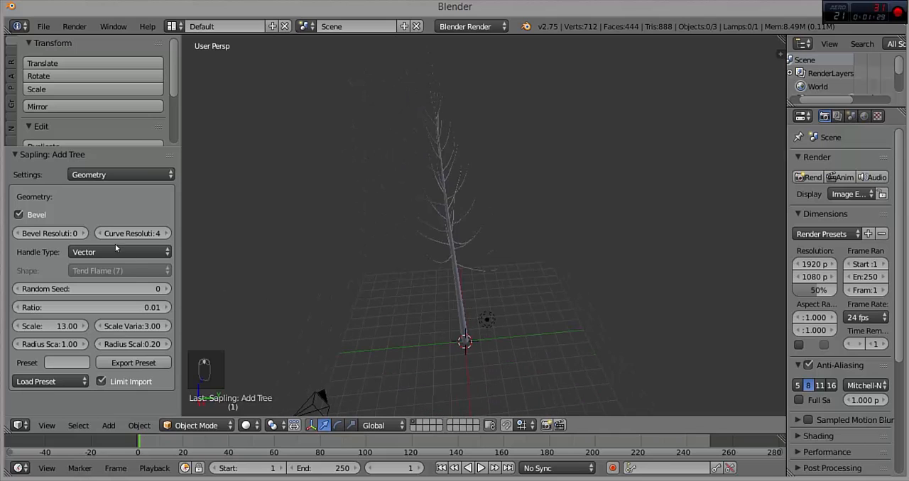
left_click(83, 233)
left_click(84, 233)
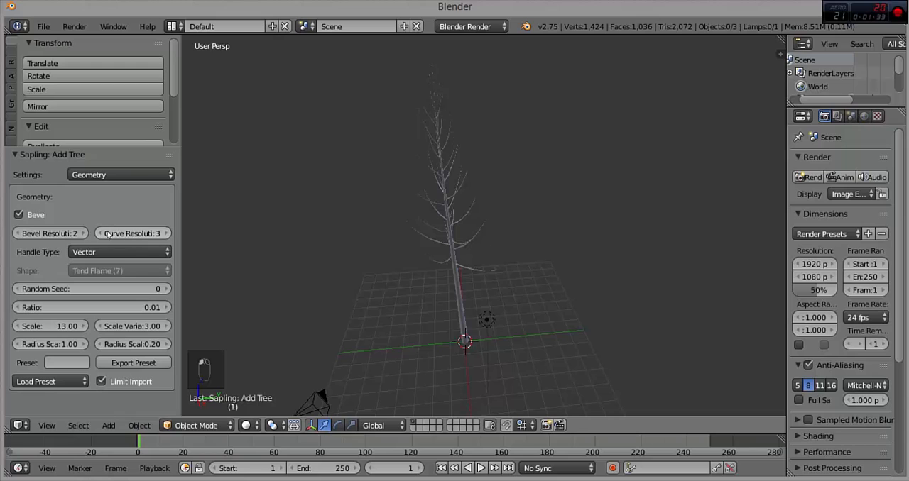
left_click(100, 251)
left_click(105, 251)
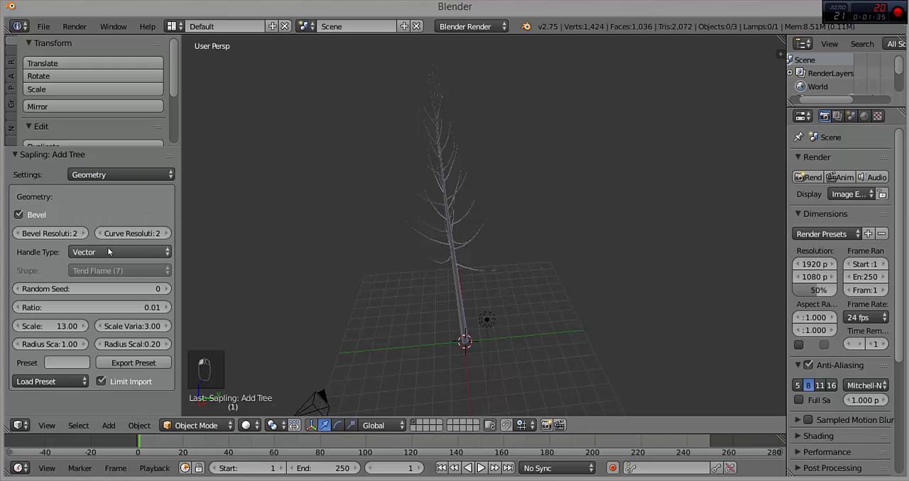
Step: Try random seeds up to 4 for the tree and return the seed to 0
left_click(167, 289)
left_click(166, 289)
left_click(167, 290)
left_click(167, 290)
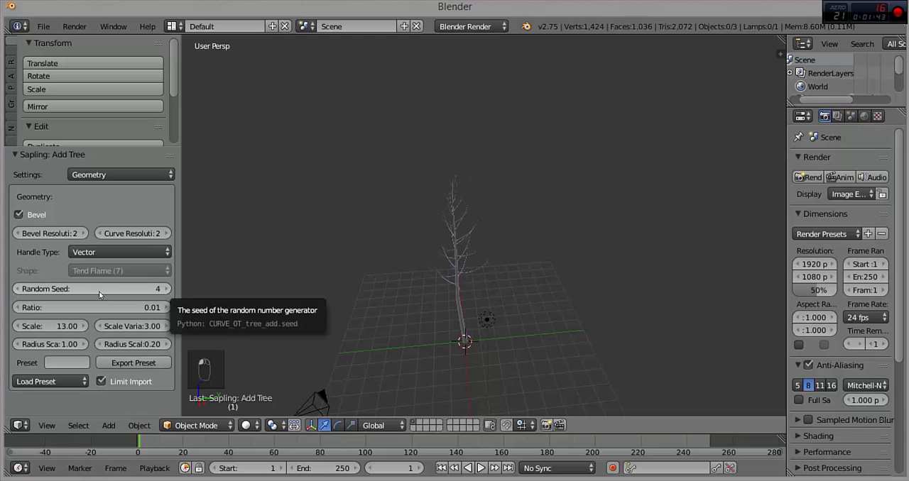
left_click(16, 290)
left_click(16, 290)
left_click(17, 289)
left_click(16, 289)
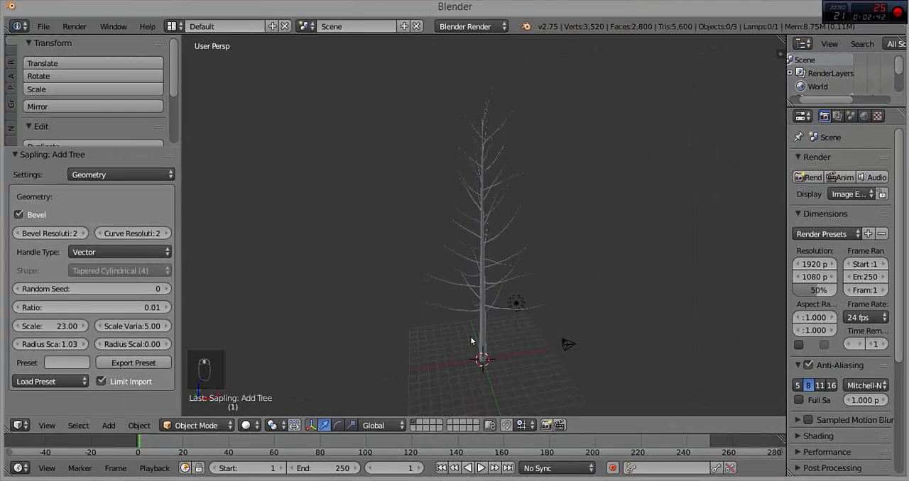
Step: Raise the tree's branch splitting levels to 3
scroll(470, 337, "up", 5)
middle_click_drag(527, 193, 500, 259)
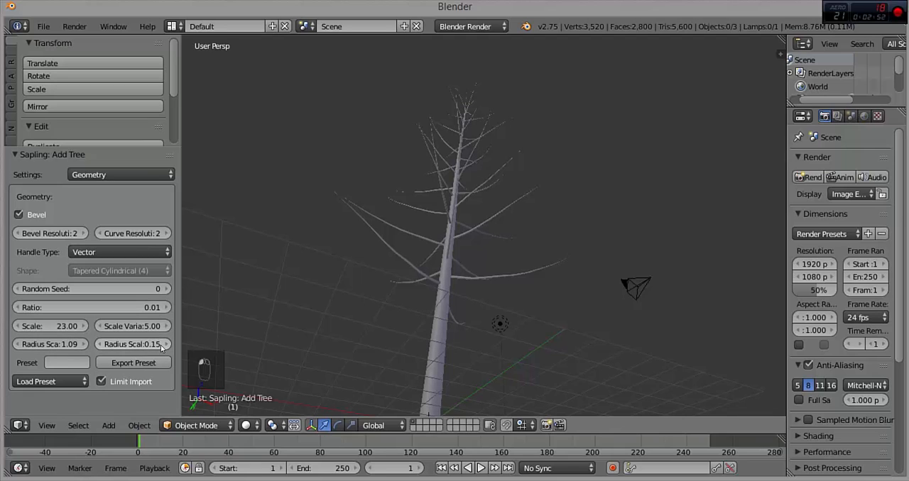
middle_click_drag(471, 257, 473, 203)
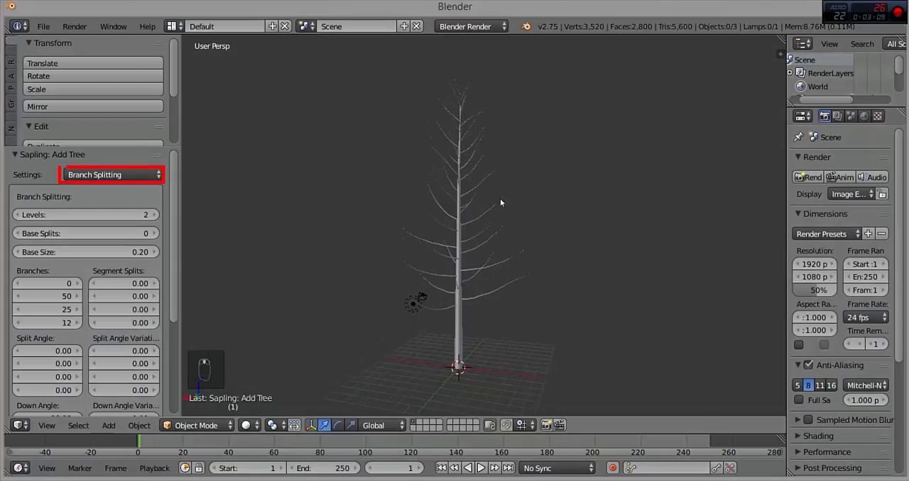
scroll(476, 227, "up", 3)
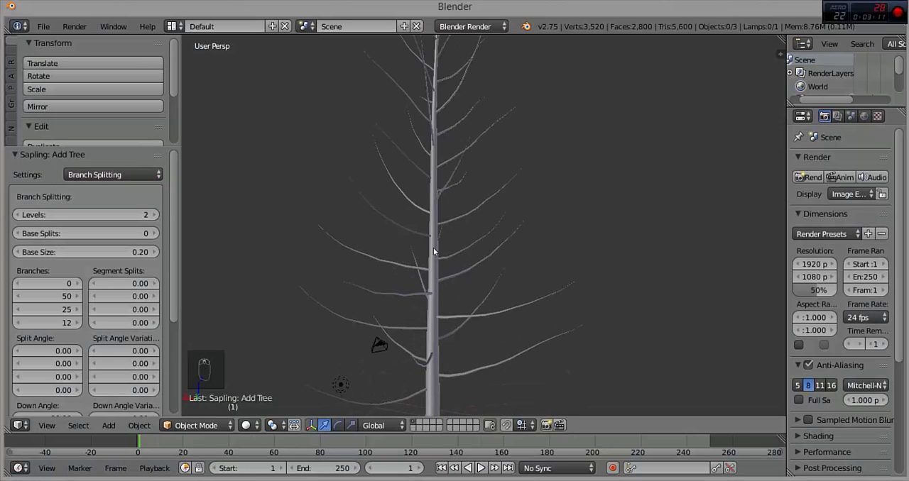
middle_click_drag(457, 206, 499, 243)
middle_click_drag(409, 250, 255, 219)
left_click(155, 214)
scroll(382, 222, "down", 3)
middle_click_drag(382, 222, 498, 213)
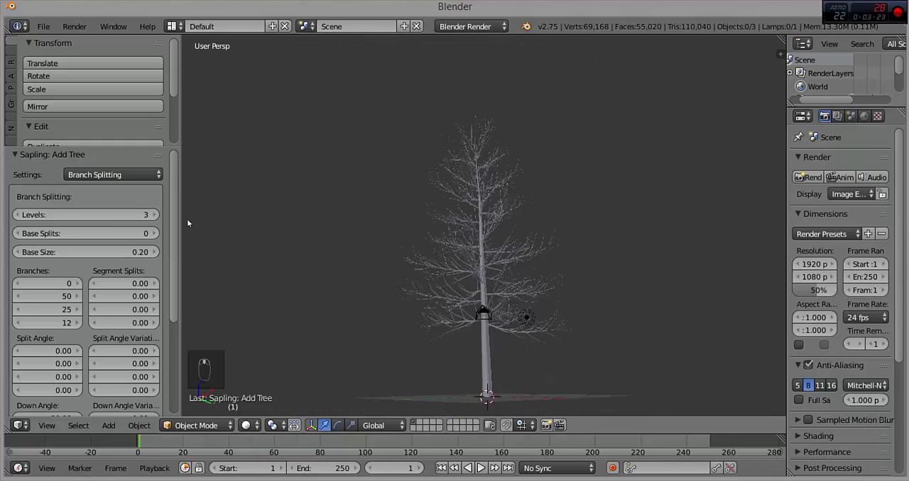
Step: Set the second Branches value to 40 in the branch splitting settings
middle_click_drag(407, 213, 147, 324)
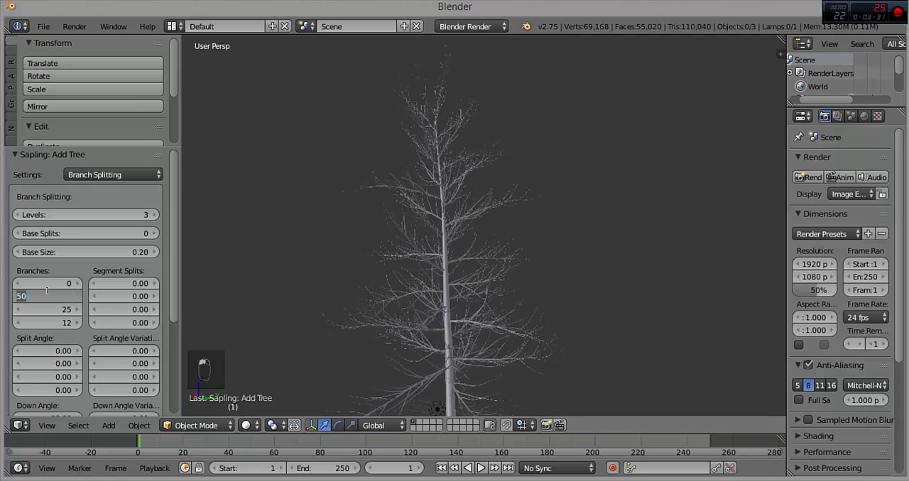
key("Return")
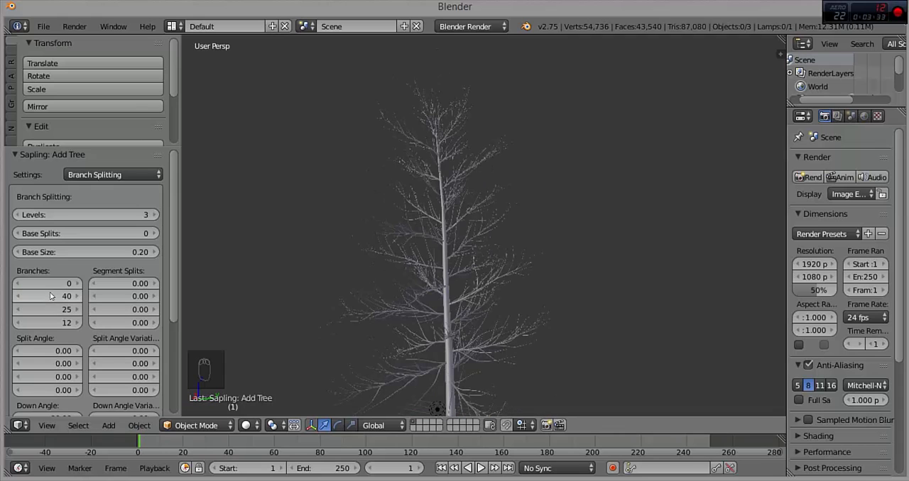
middle_click_drag(387, 280, 202, 264)
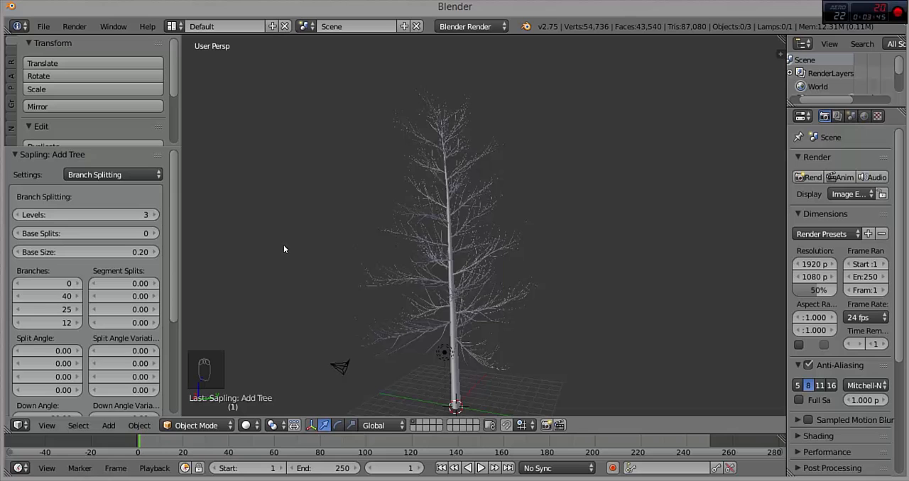
Step: Try a Base Size of 0.71 to leave most of the trunk without branches
left_click(156, 254)
left_click(156, 255)
left_click(155, 255)
left_click(155, 255)
left_click(156, 254)
left_click(156, 254)
left_click(156, 255)
left_click(156, 254)
left_click(155, 255)
left_click(156, 255)
left_click(155, 253)
left_click(155, 253)
left_click(155, 253)
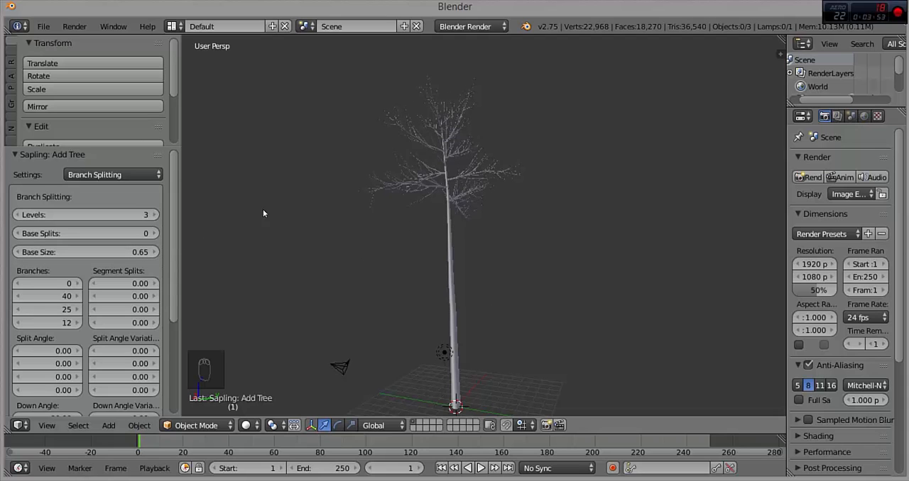
middle_click_drag(486, 160, 419, 186)
left_click(156, 252)
left_click(155, 252)
scroll(88, 284, "down", 3)
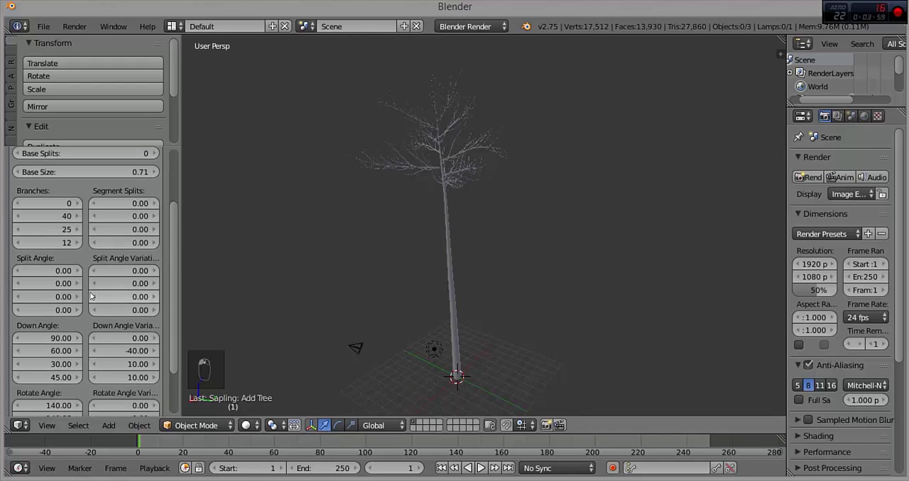
scroll(93, 280, "up", 3)
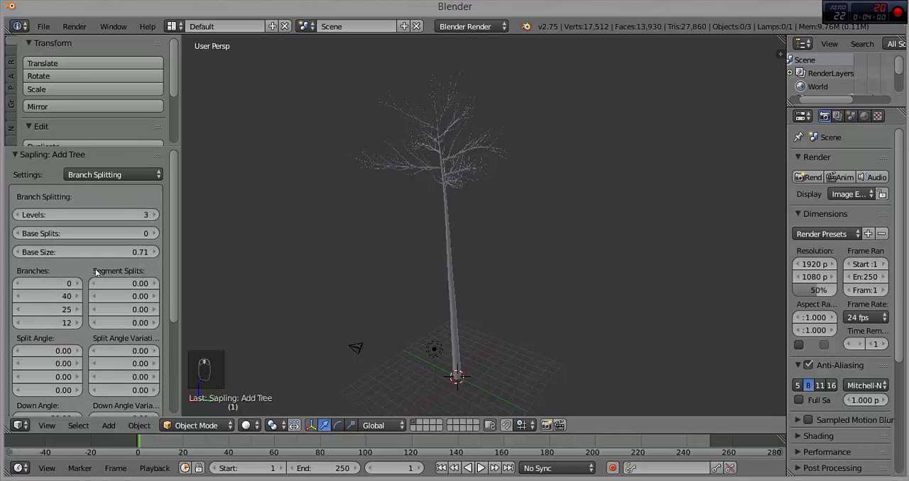
Step: Lower the tree's Base Size so that branches begin closer to the ground
left_click(18, 250)
left_click(17, 249)
left_click(17, 249)
left_click(17, 248)
left_click(17, 248)
left_click(17, 249)
left_click(17, 248)
left_click(17, 250)
left_click(17, 250)
left_click(17, 250)
left_click(17, 250)
left_click(17, 250)
left_click(17, 250)
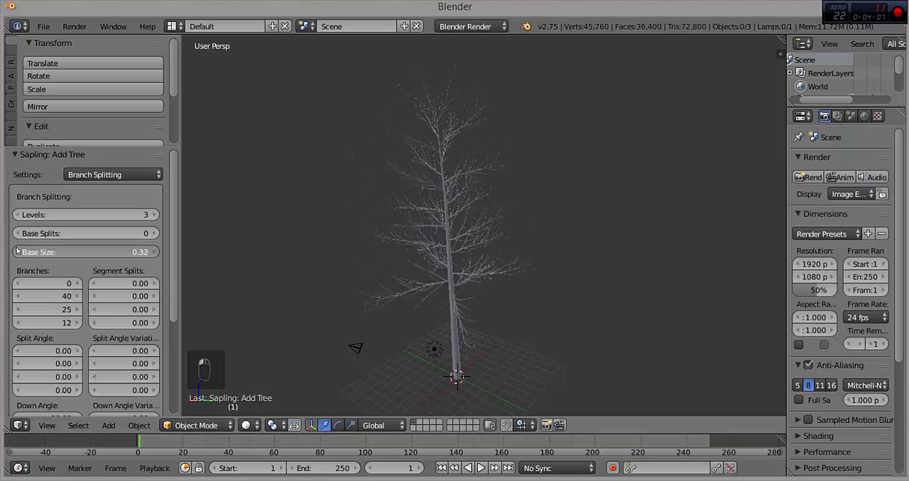
left_click(17, 250)
middle_click_drag(350, 290, 376, 307)
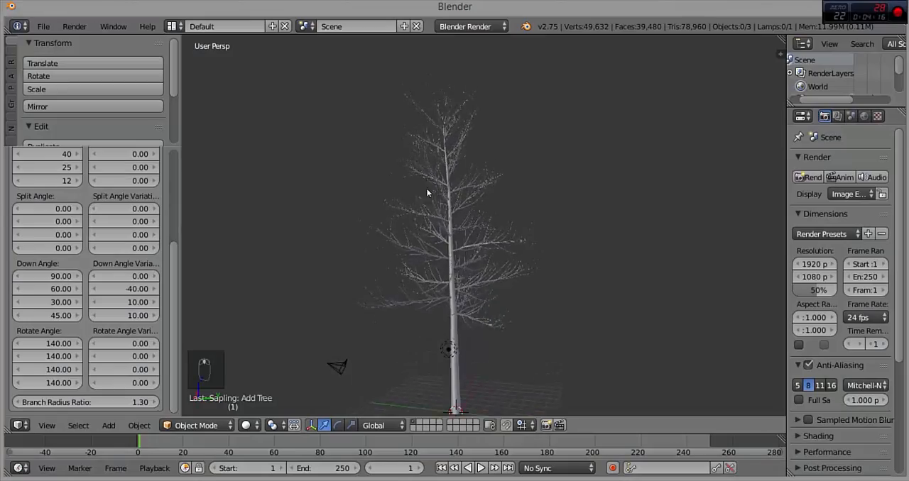
Step: Try a value of 90 for the second Down Angle of the branches
middle_click_drag(428, 192, 424, 296)
scroll(424, 297, "down", 2)
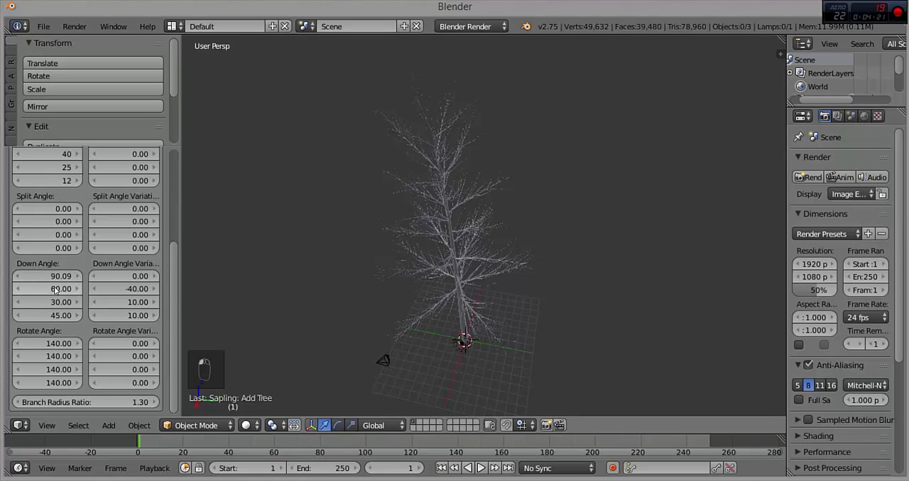
key("Return")
middle_click_drag(469, 198, 482, 136)
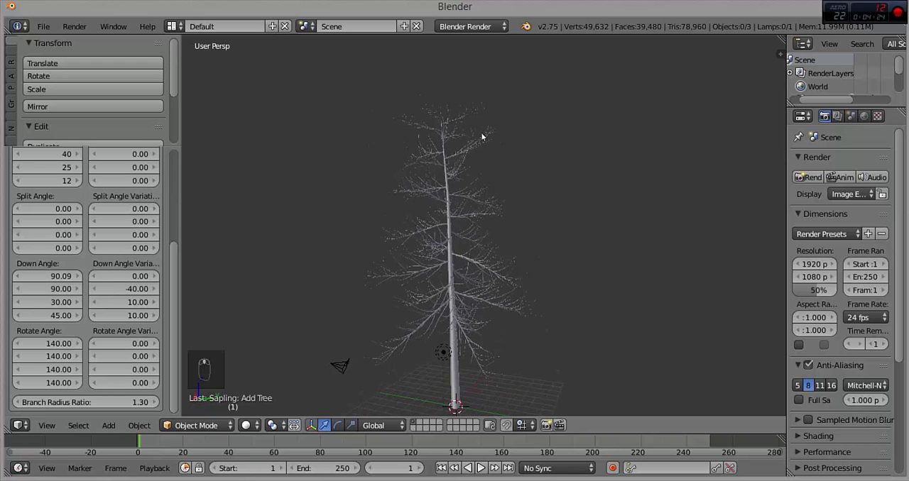
Step: Try a third Down Angle of 90 for the sub-branches and return it to 30
left_click(59, 303)
type("90")
key("Return")
middle_click_drag(469, 249, 325, 292)
scroll(423, 230, "up", 2)
middle_click_drag(430, 227, 564, 205)
scroll(588, 186, "down", 6)
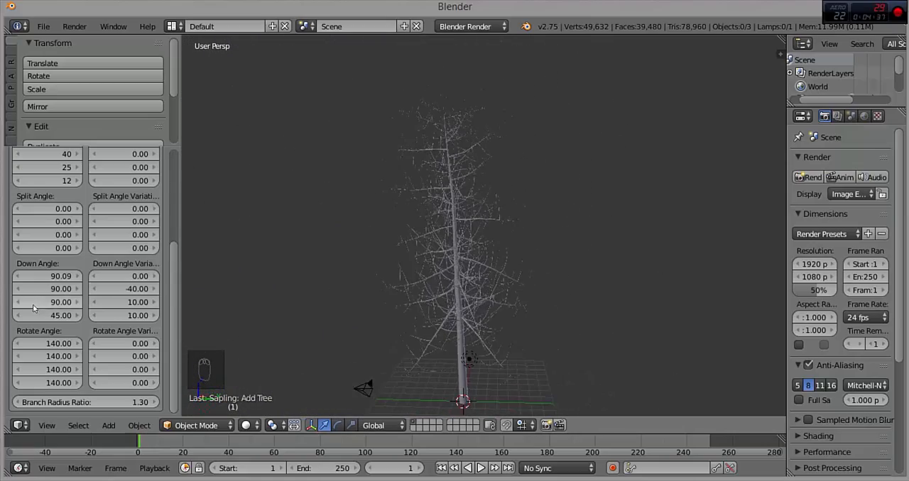
key("Return")
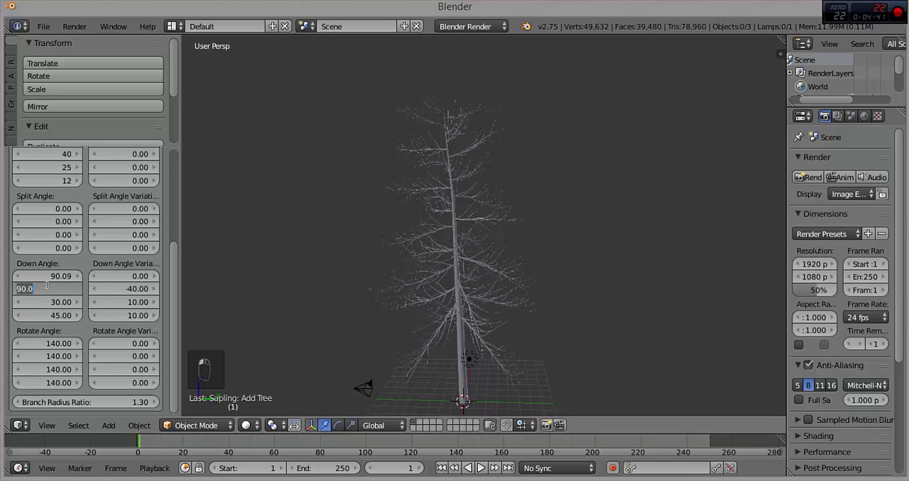
Step: Set the second Down Angle of the branches to 75
key("Return")
scroll(449, 215, "up", 5)
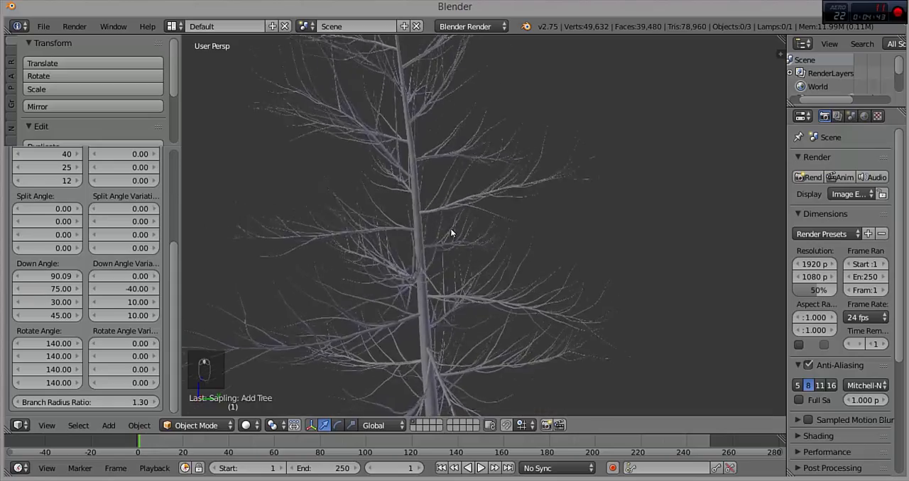
scroll(540, 314, "down", 6)
middle_click_drag(540, 314, 493, 223)
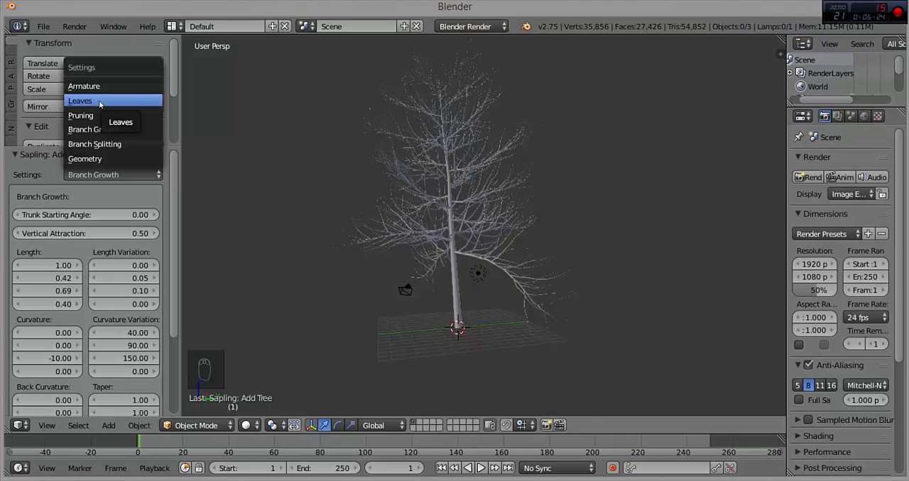
Step: Set the leaf count to 50 in the Leaves settings and show the leaves on the tree
left_click(99, 102)
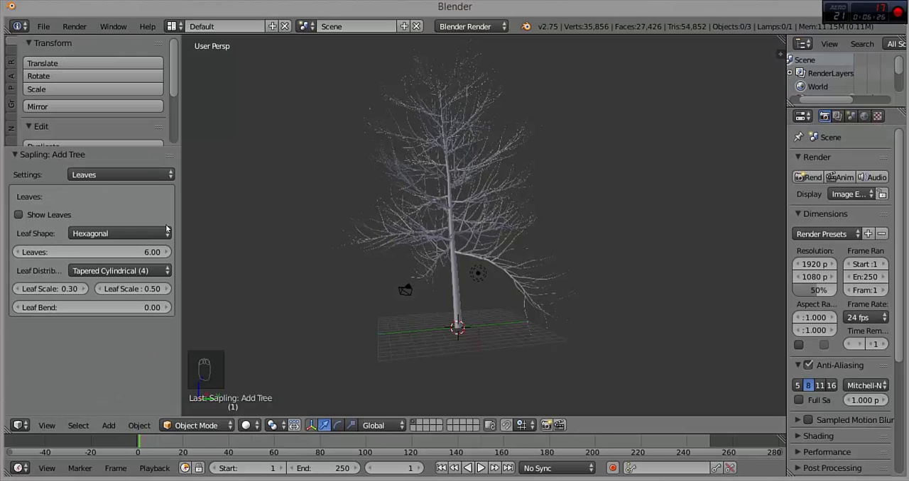
scroll(402, 212, "up", 2)
middle_click_drag(401, 211, 390, 220)
left_click(97, 252)
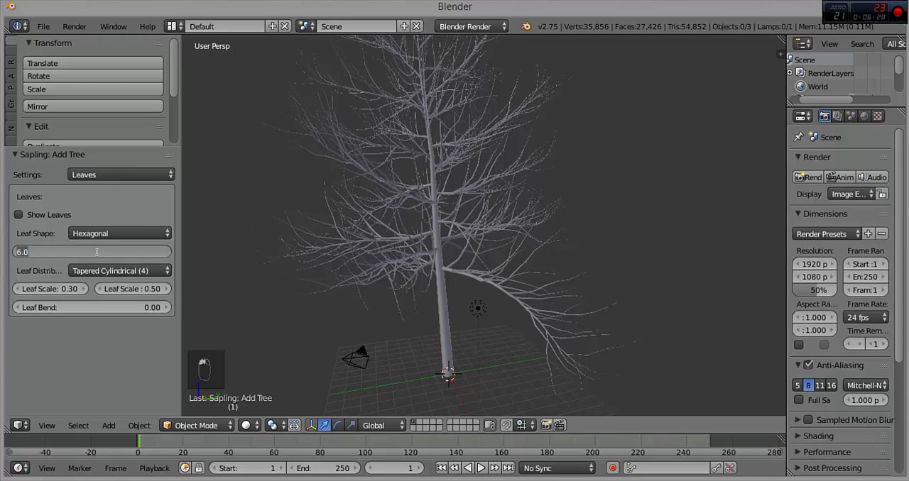
type("50")
key("Return")
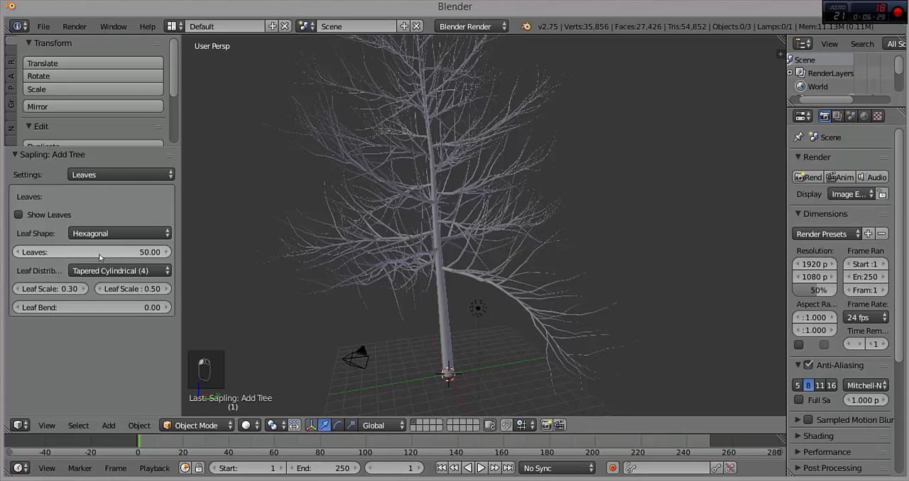
left_click(44, 215)
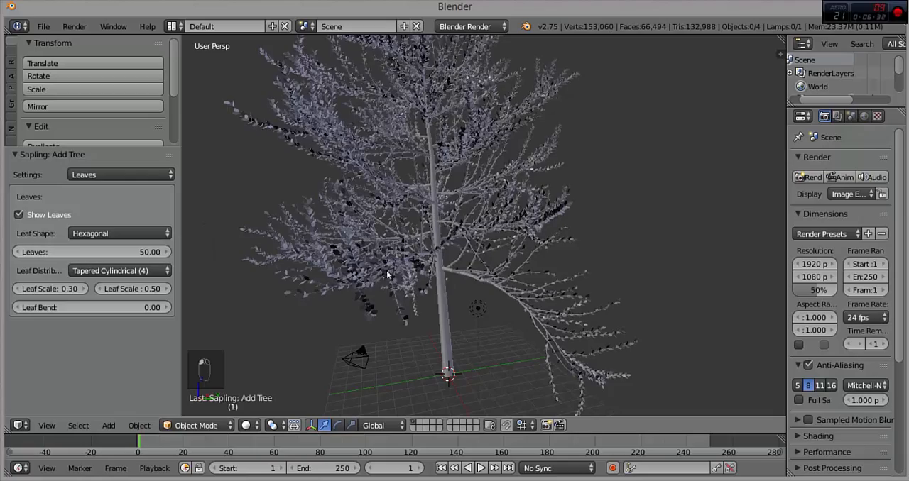
Step: Try the Rectangular leaf shape on the tree and return the shape to Hexagonal
scroll(430, 245, "down", 2)
middle_click_drag(433, 244, 510, 304)
scroll(455, 291, "up", 4)
middle_click_drag(450, 208, 473, 219)
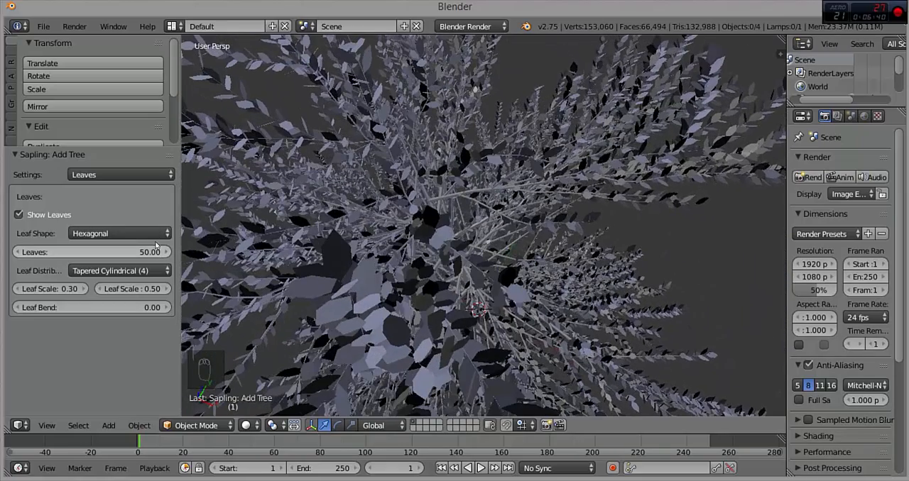
left_click(126, 233)
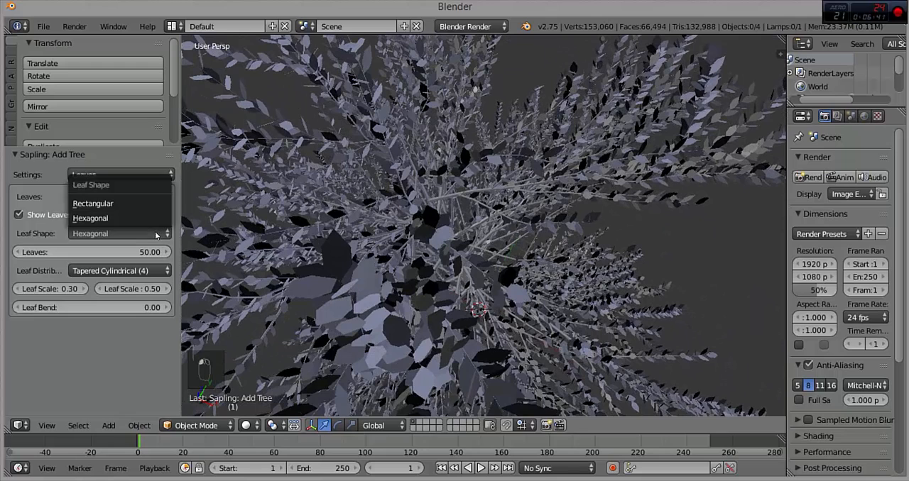
left_click(130, 206)
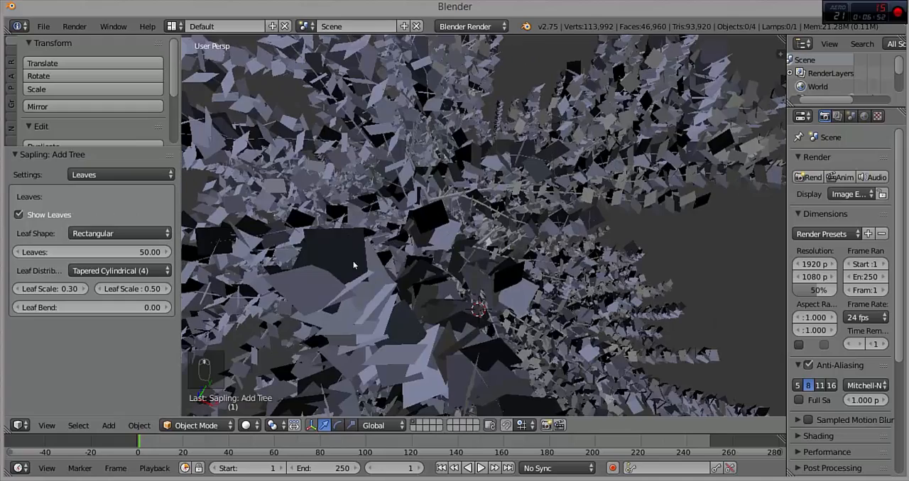
scroll(426, 250, "down", 10)
middle_click_drag(450, 248, 359, 145)
left_click(118, 234)
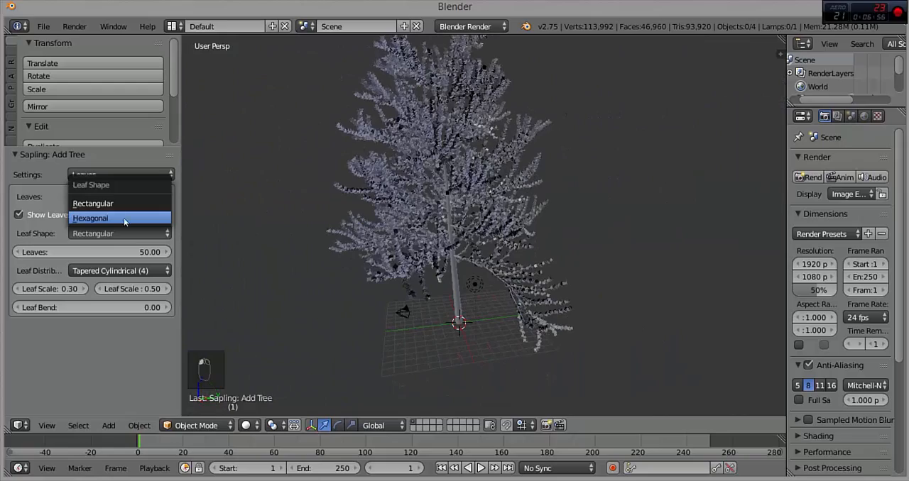
left_click(107, 218)
middle_click_drag(516, 184, 504, 216)
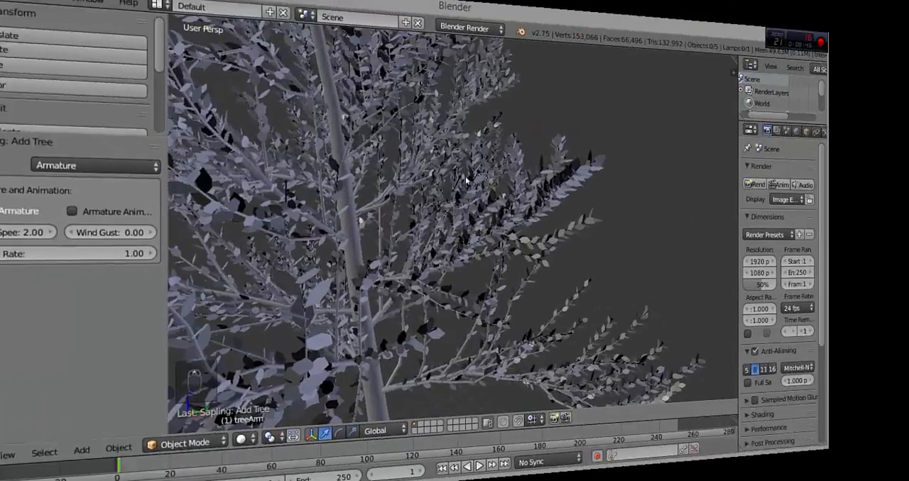
Step: Inspect the tree with its armature and turn off Use Armature
scroll(425, 183, "up", 4)
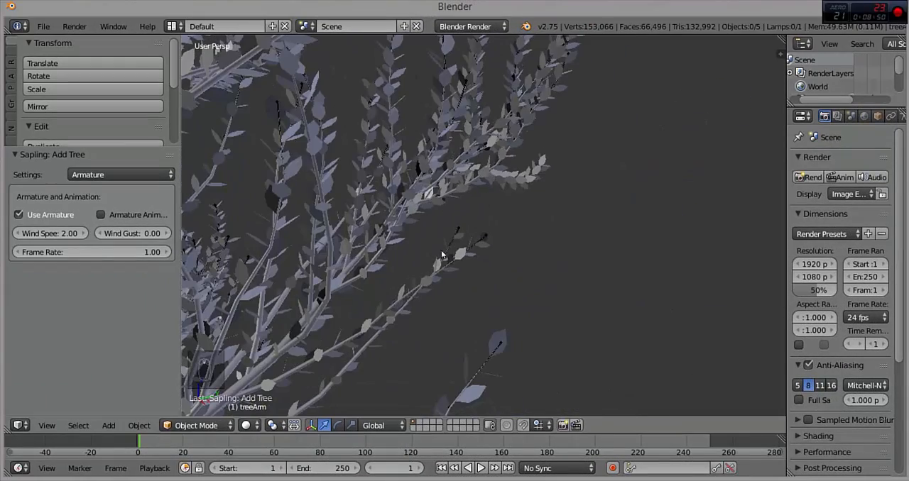
scroll(474, 333, "down", 8)
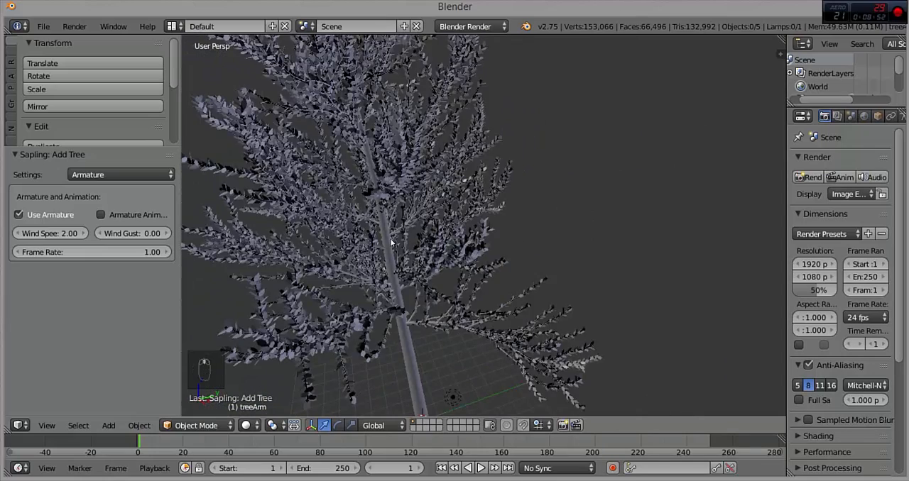
middle_click_drag(527, 224, 461, 277)
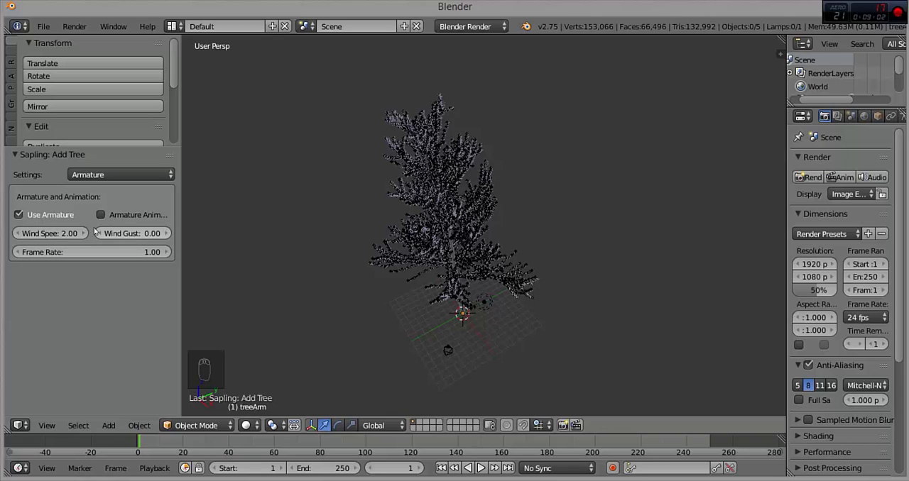
left_click(19, 216)
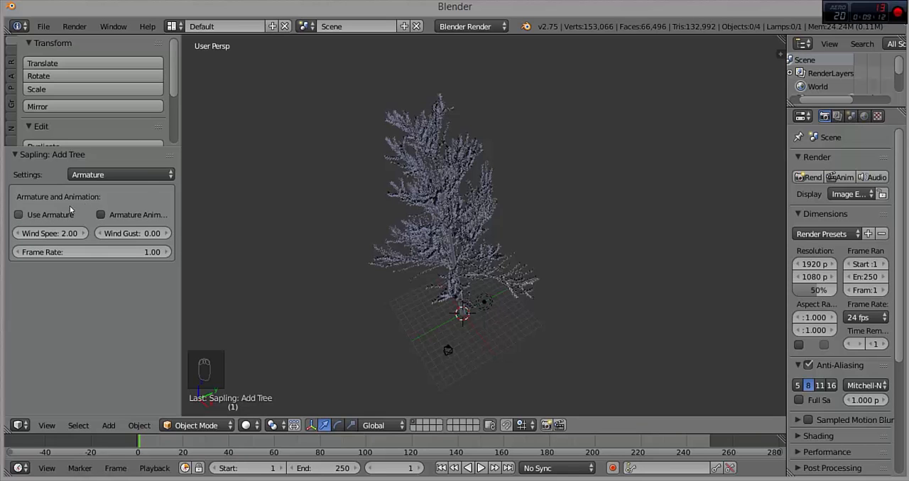
Step: Split the 3D view into two stacked areas and turn the upper one into a Node Editor
left_click(149, 170)
middle_click_drag(417, 285, 378, 272)
scroll(434, 197, "up", 2)
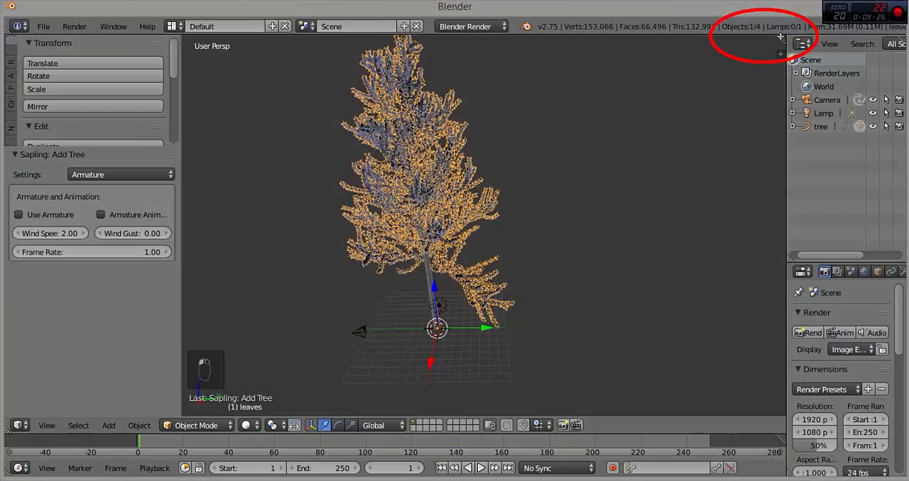
left_click_drag(780, 36, 42, 262)
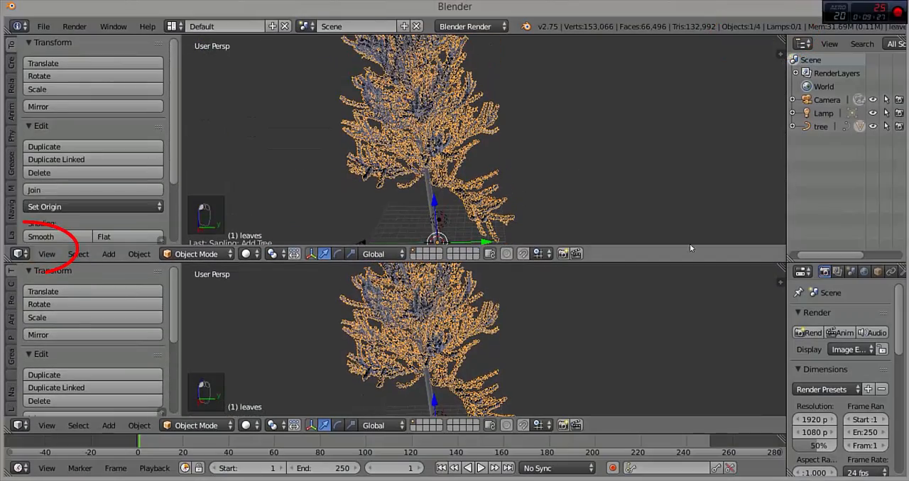
left_click(20, 254)
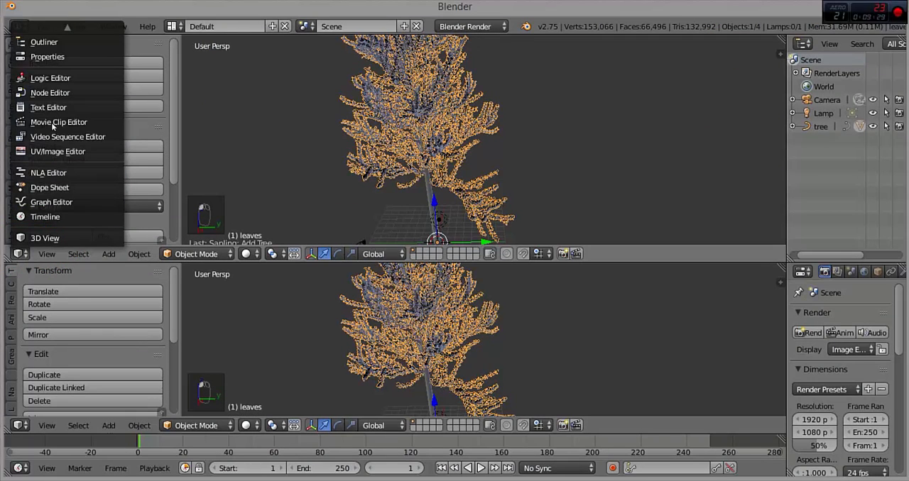
left_click(50, 94)
Step: Set the 3D view to Rendered shading and add a new node-based material to the leaves
scroll(422, 346, "up", 5)
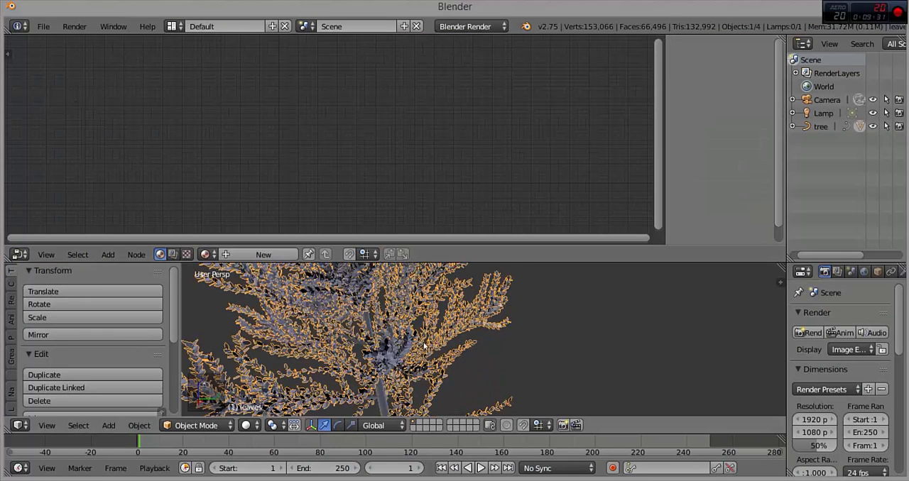
left_click(255, 427)
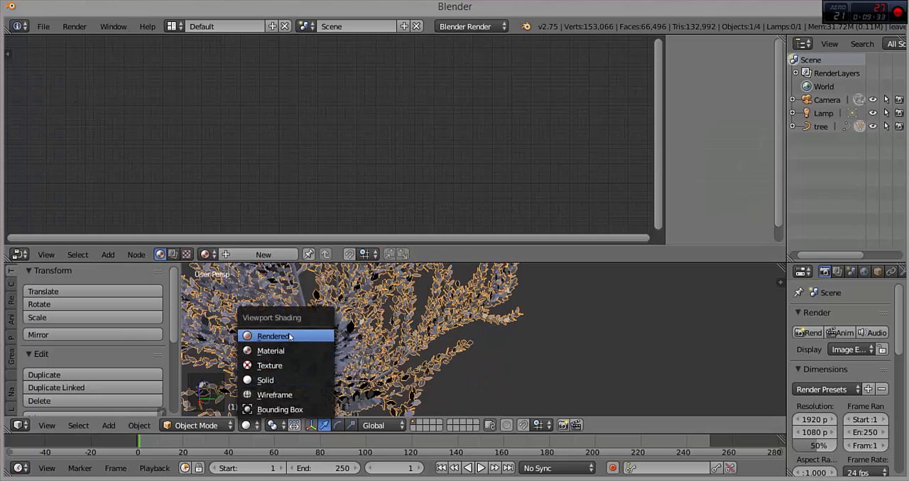
left_click(288, 331)
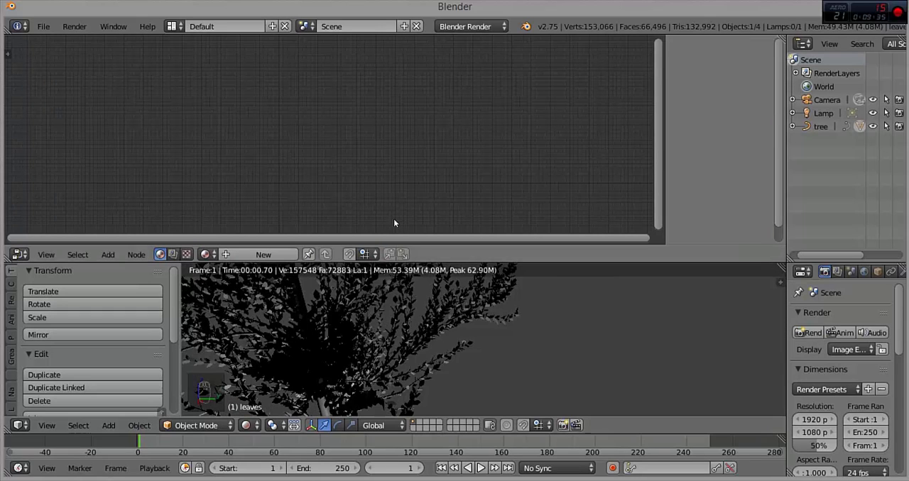
left_click(263, 254)
left_click(349, 254)
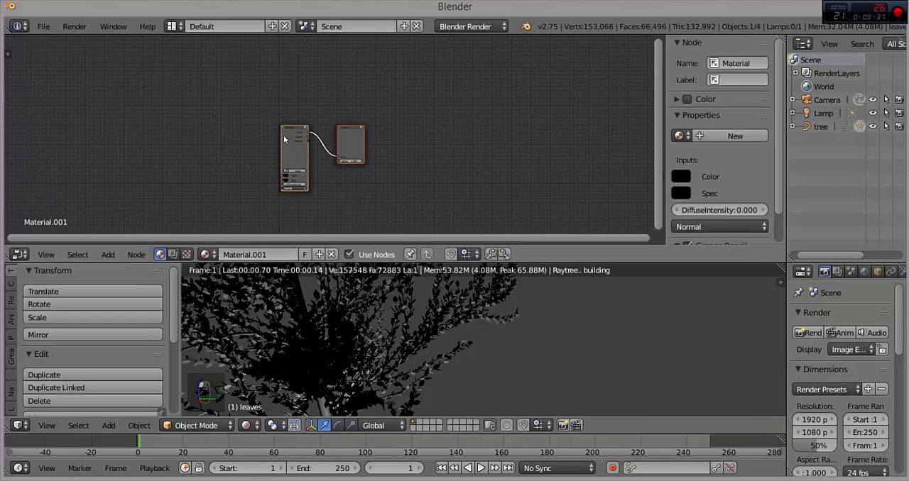
Step: Switch the render engine to Cycles Render and replace the leaves' material with a new one
left_click(460, 28)
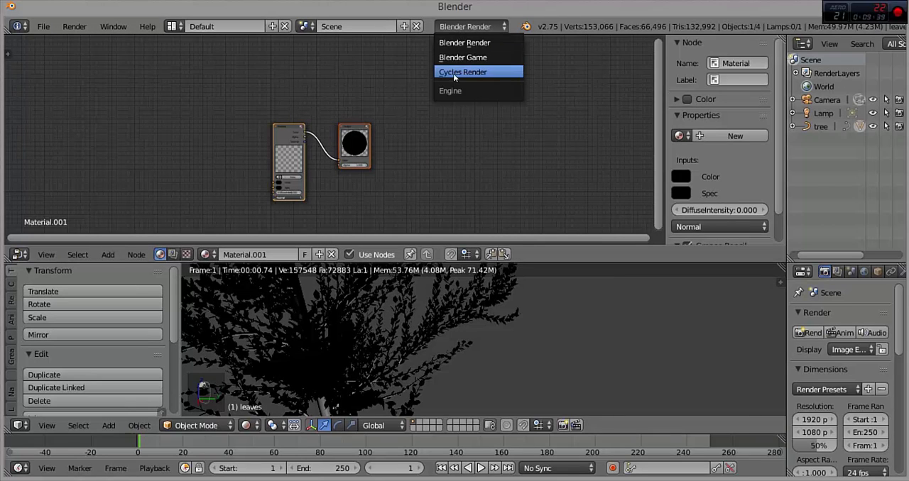
left_click(452, 74)
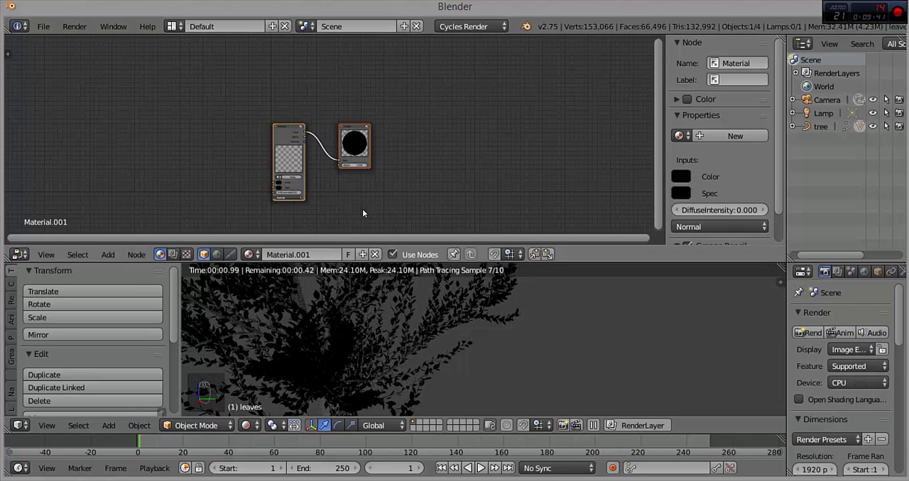
key("Delete")
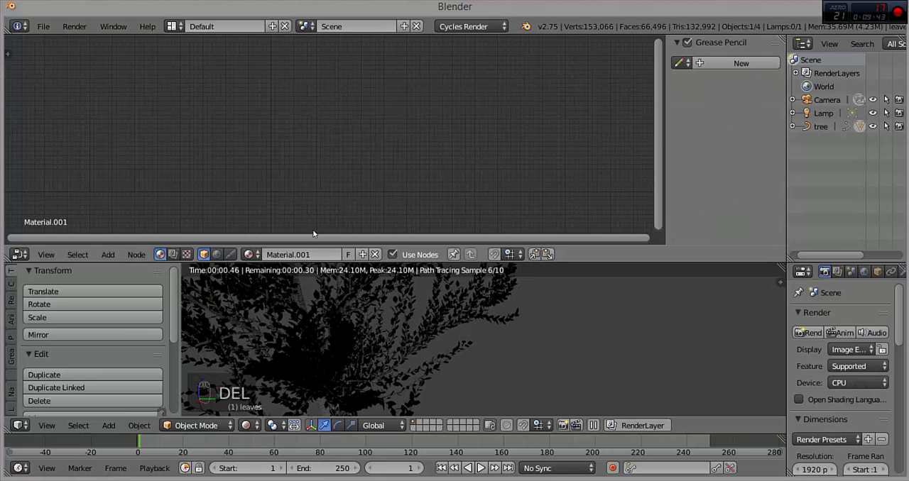
left_click(375, 255)
left_click(302, 254)
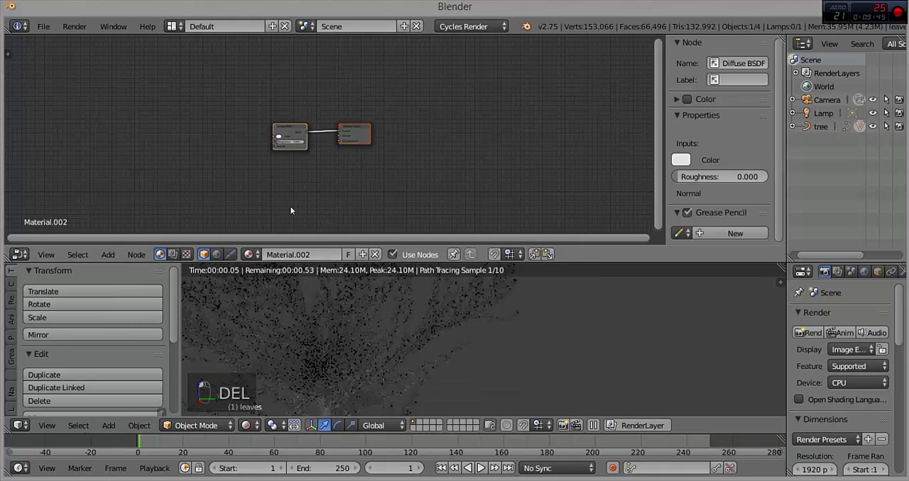
Step: Move the Diffuse BSDF node away from the Material Output and insert a Mix Shader on the link between them
scroll(262, 166, "up", 3)
middle_click_drag(262, 166, 420, 173)
scroll(420, 172, "down", 3)
left_click_drag(359, 119, 224, 86)
scroll(259, 166, "down", 1)
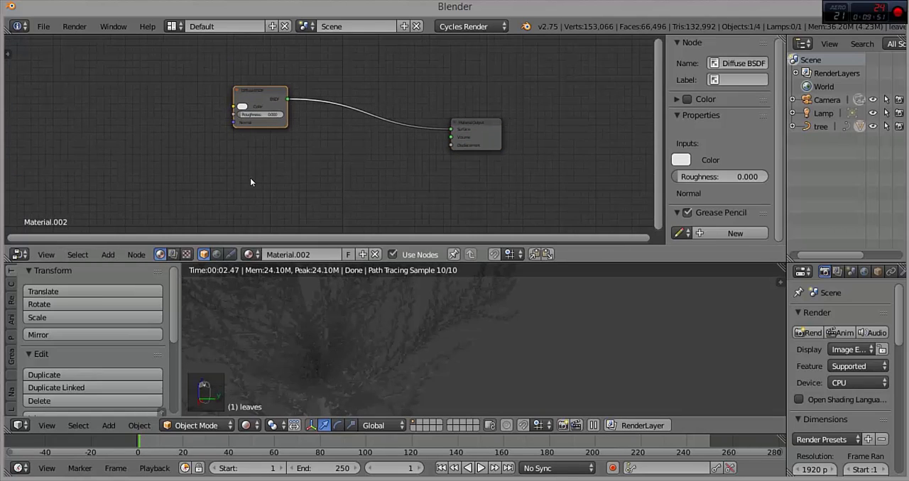
left_click(113, 259)
mouse_move(125, 201)
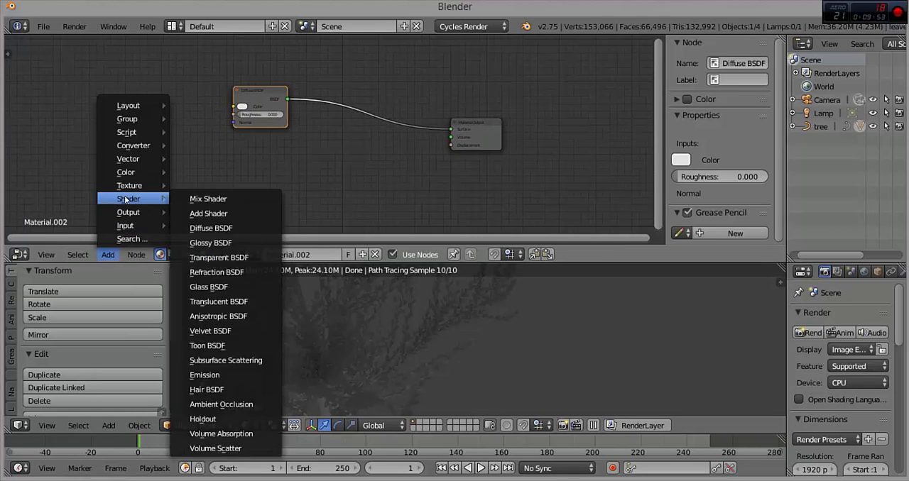
left_click(202, 206)
left_click(392, 152)
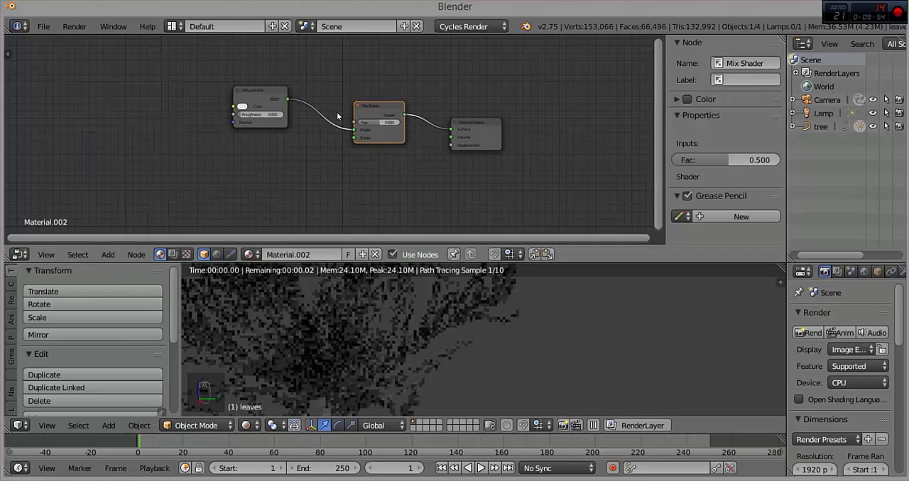
Step: Add a Glossy BSDF node below the Diffuse BSDF and link it to the Mix Shader's second Shader input
left_click(112, 258)
mouse_move(127, 200)
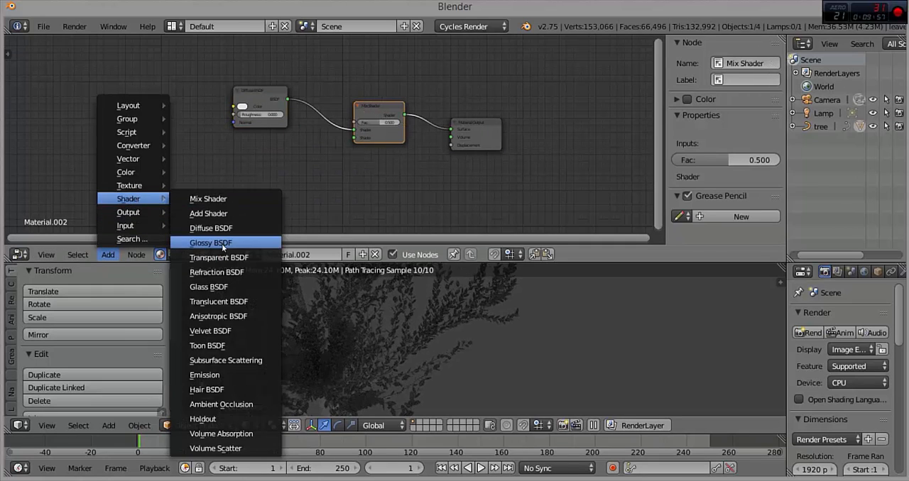
left_click(221, 243)
left_click(199, 173)
left_click_drag(252, 186, 354, 138)
Step: Set the Diffuse BSDF color to green and the Mix Shader factor to 0.2
middle_click_drag(314, 132, 294, 138)
left_click(225, 115)
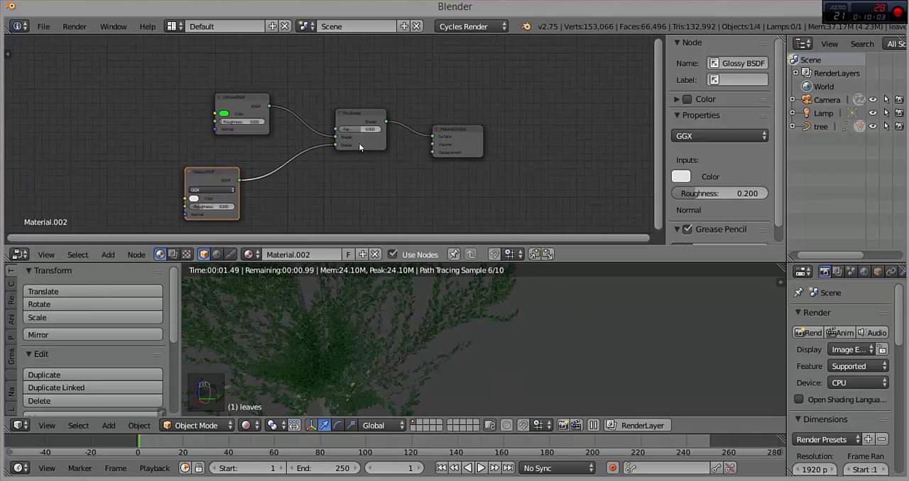
type(".2")
key("Return")
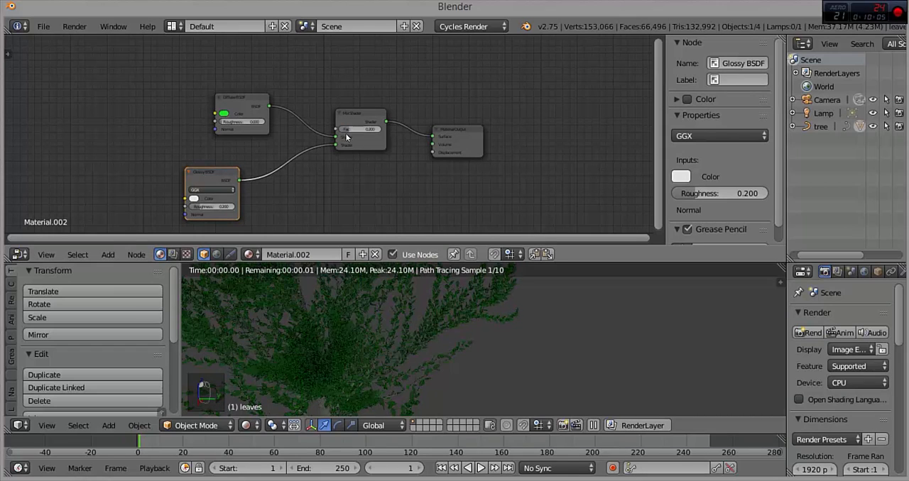
Step: Set the Glossy BSDF distribution to Beckmann and its roughness to 0.2
left_click(202, 190)
left_click(202, 179)
left_click_drag(205, 208, 200, 210)
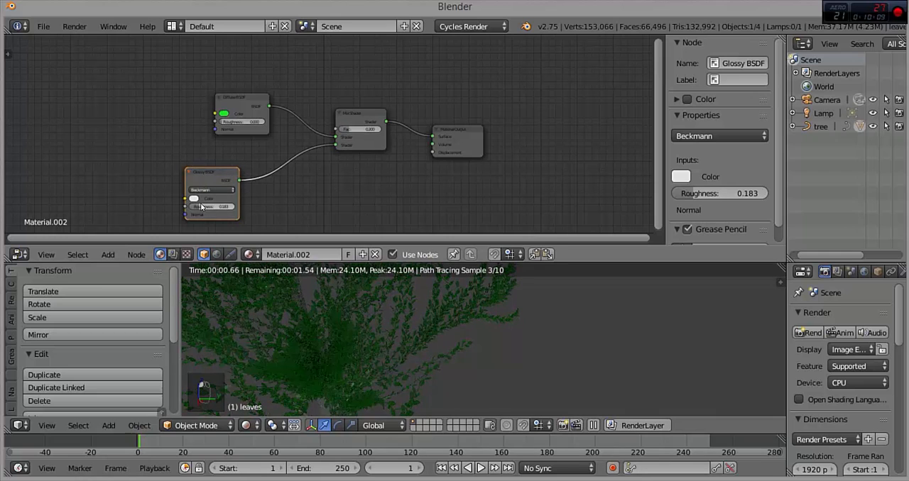
key("KP_0")
key("KP_Decimal")
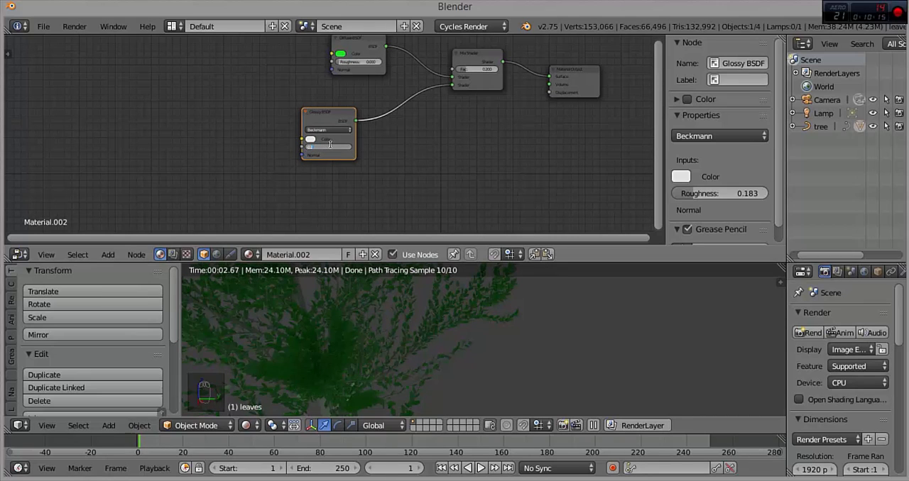
key("Return")
scroll(327, 155, "up", 8)
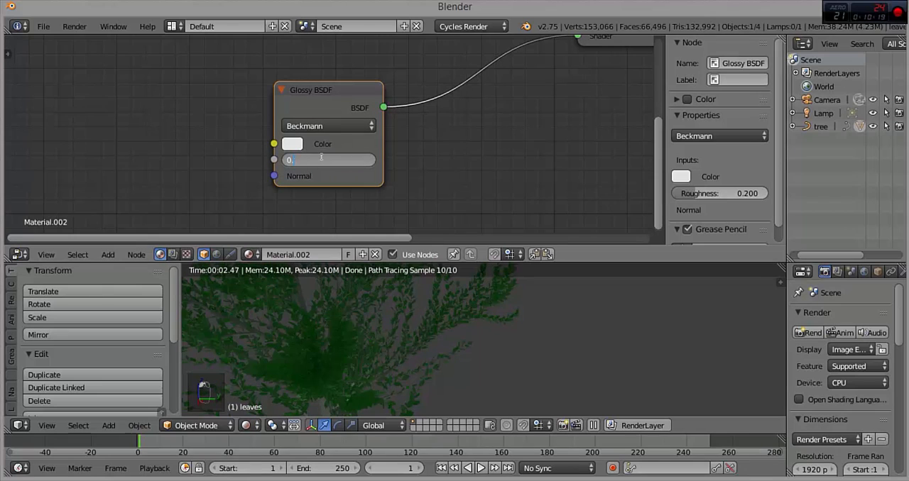
Step: Try a roughness of 0.1 on the Glossy BSDF and settle on 0.15
left_click(321, 157)
type("0.1")
key("Return")
scroll(379, 117, "down", 4)
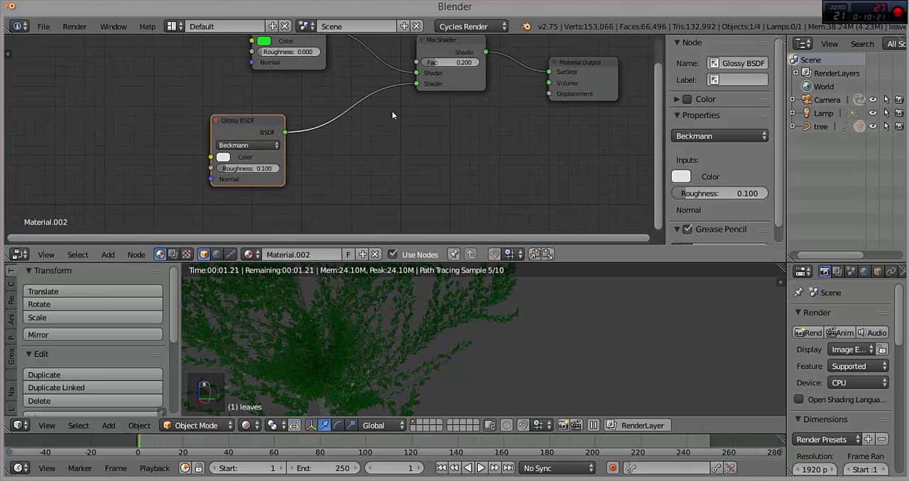
scroll(298, 148, "down", 1)
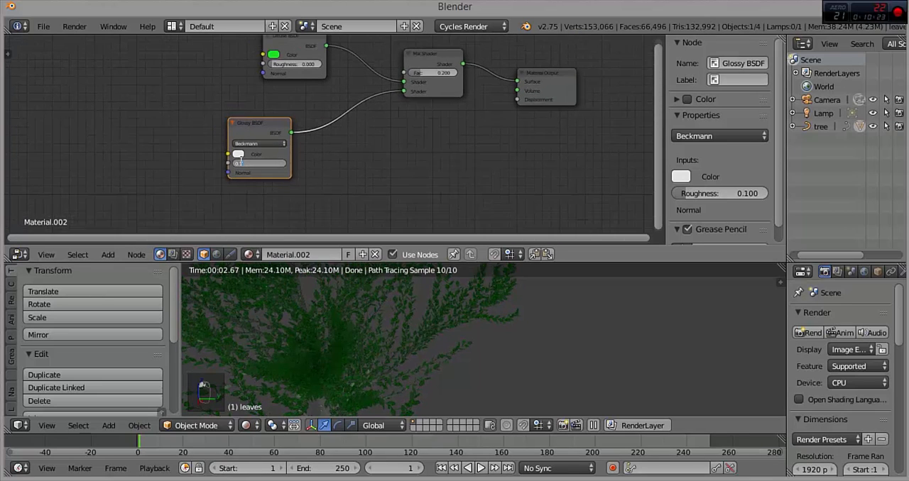
key("Return")
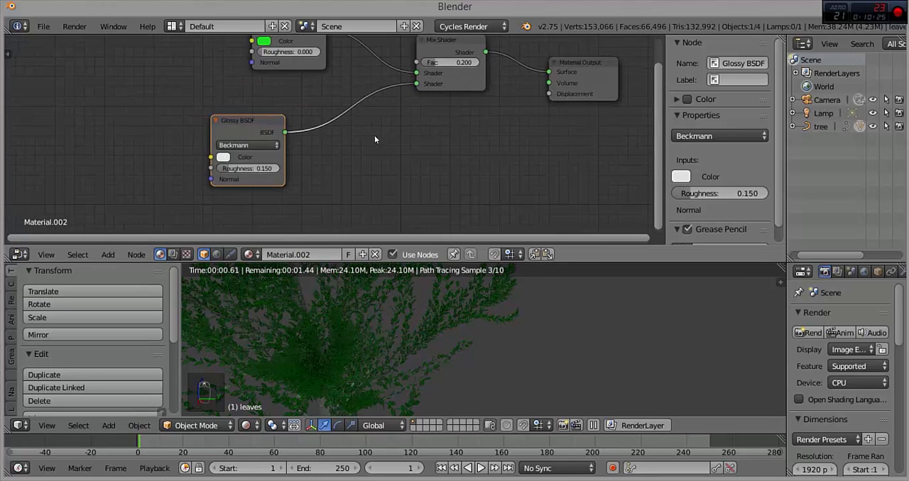
Step: Return the 3D view to Solid shading and look through the camera
key("Home")
left_click_drag(227, 78, 196, 67)
left_click(250, 425)
left_click(259, 376)
key("KP_0")
scroll(420, 326, "down", 2)
Step: Select the camera and move it along the global X and Z axes to bring the tree's branches into frame
left_click(822, 102)
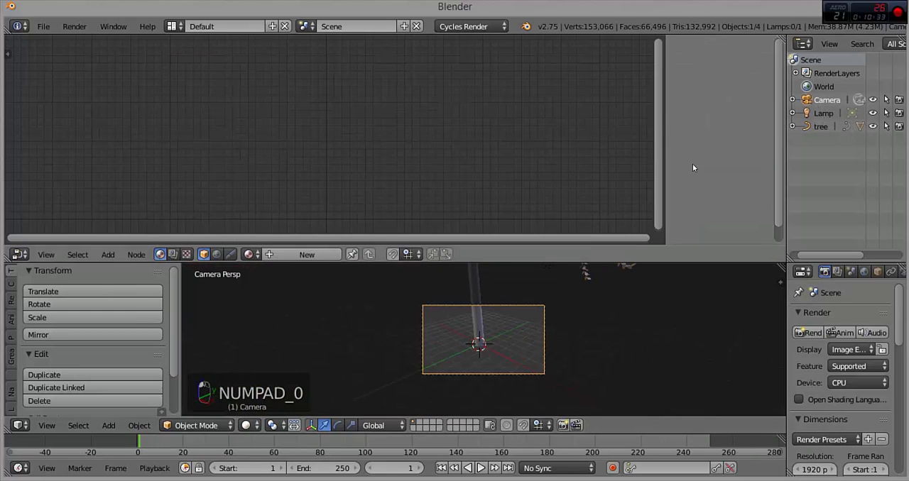
key("g")
left_click(568, 276)
key("g")
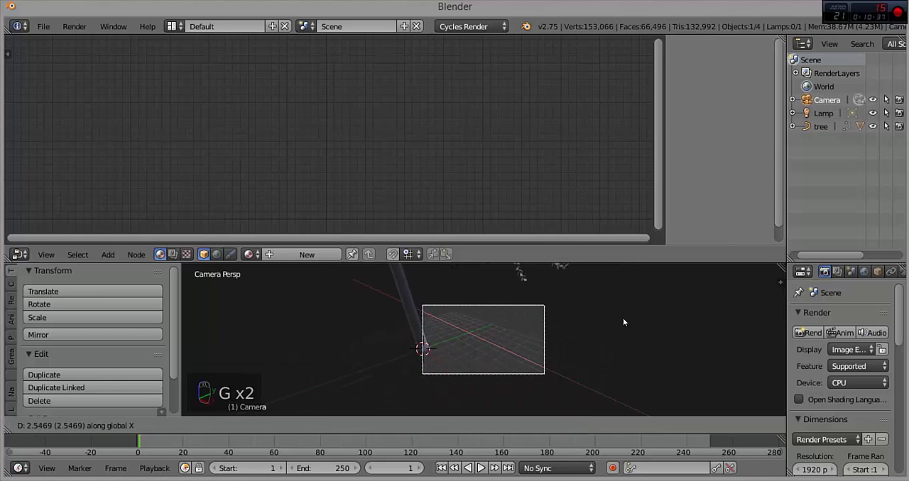
left_click(460, 316)
key("g")
key("z")
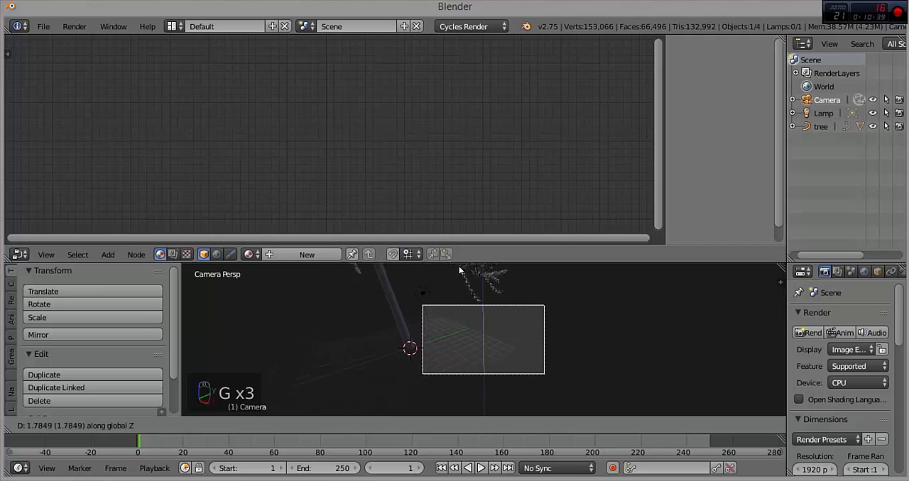
left_click(435, 324)
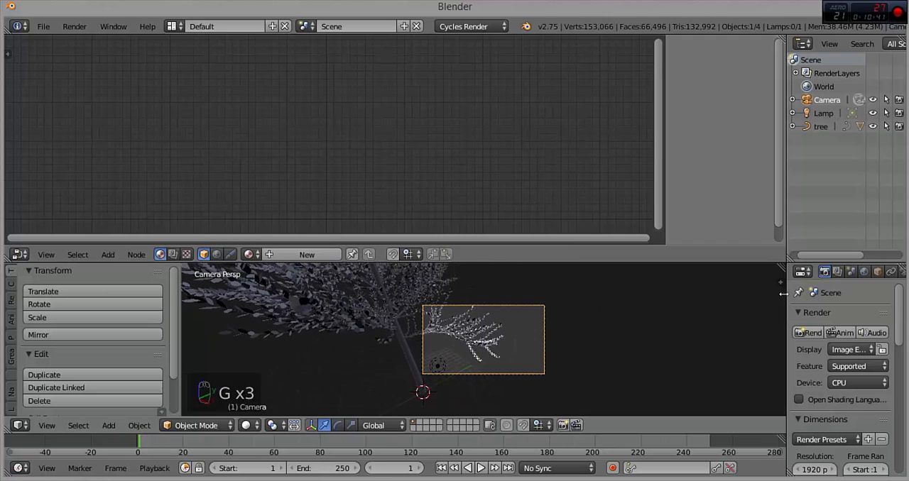
Step: Widen the properties area and set the camera's focal length to 20.44 mm and its sensor size to 68.41
left_click_drag(785, 299, 652, 293)
left_click(769, 272)
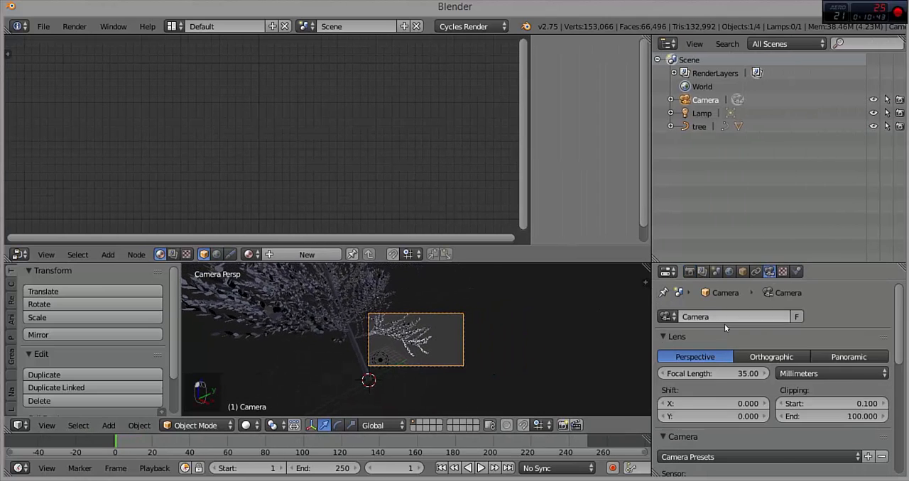
scroll(713, 376, "down", 1)
left_click_drag(706, 348, 675, 348)
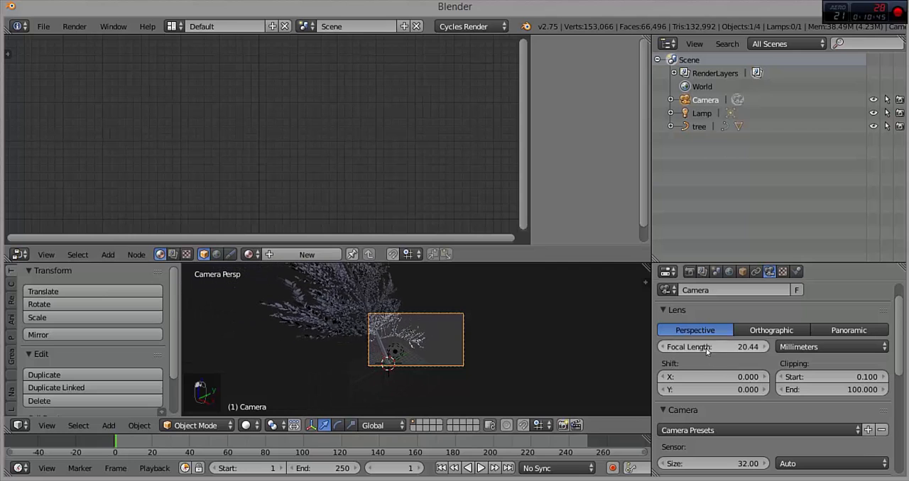
scroll(710, 355, "down", 3)
left_click_drag(764, 387, 899, 387)
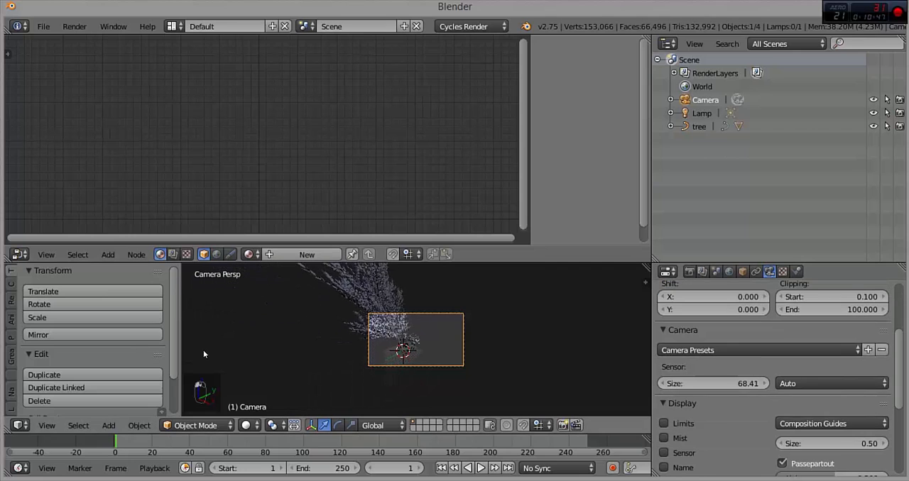
Step: Reposition the camera until the whole tree fits in its frame, and make the 3D view taller
scroll(322, 336, "up", 1)
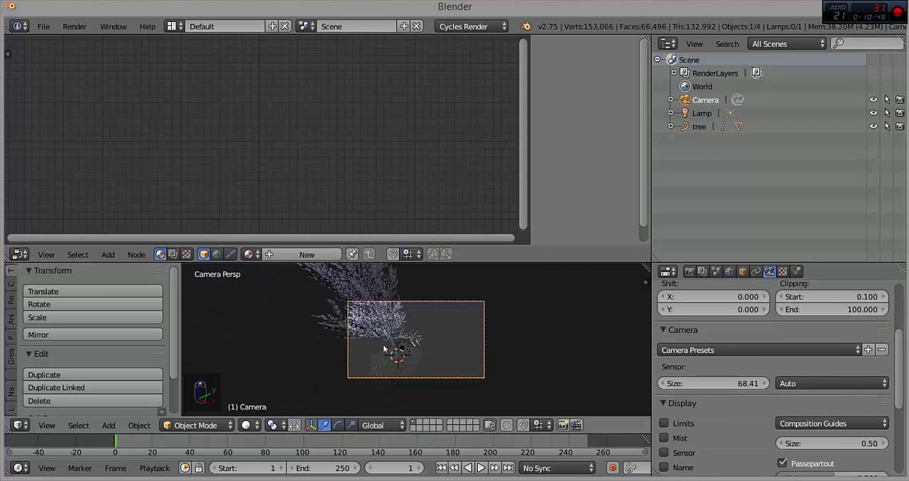
key("g")
left_click(375, 358)
key("g")
key("x")
key("g")
key("y")
left_click(341, 293)
key("g")
left_click(381, 333)
scroll(440, 342, "up", 2)
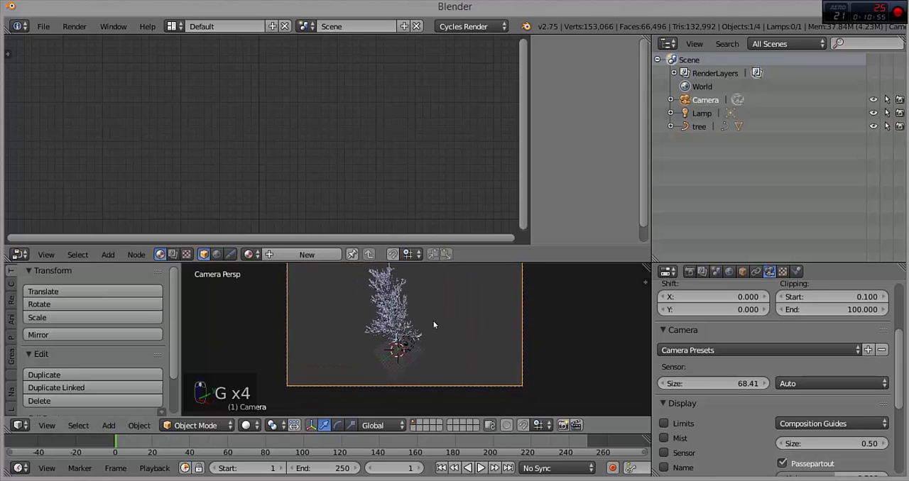
scroll(439, 328, "up", 2)
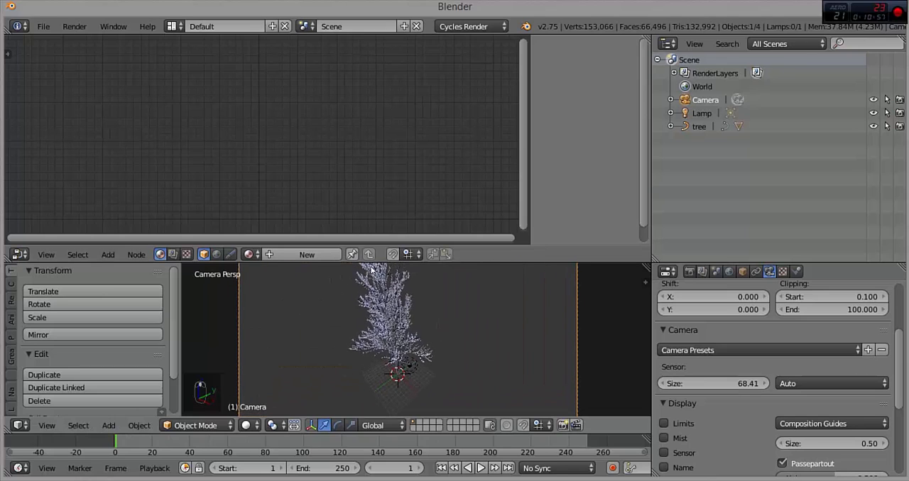
left_click(473, 267)
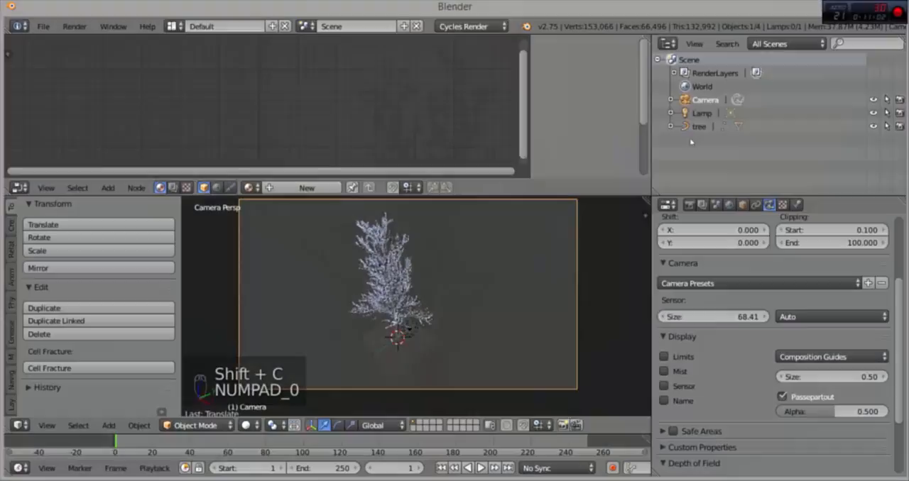
Step: Select the tree and enable Use UV for mapping in the texture space of its curve data
left_click(700, 127)
left_click(782, 205)
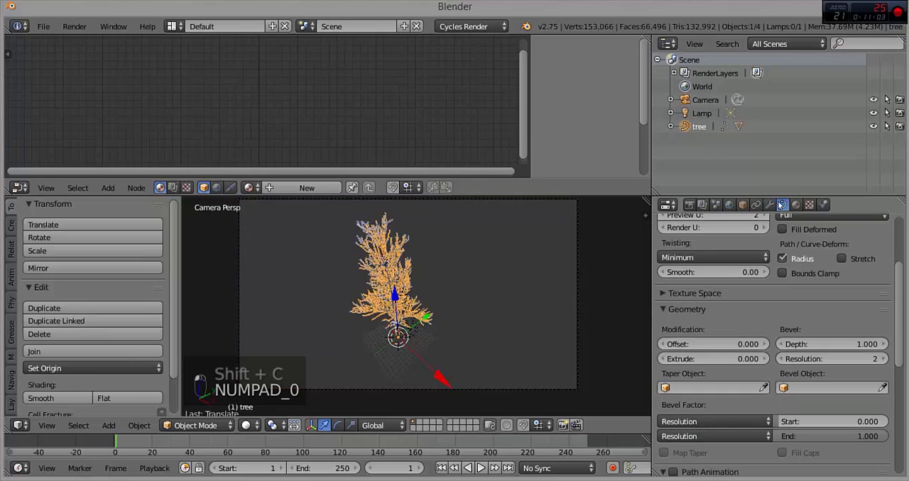
scroll(719, 316, "up", 3)
left_click(664, 374)
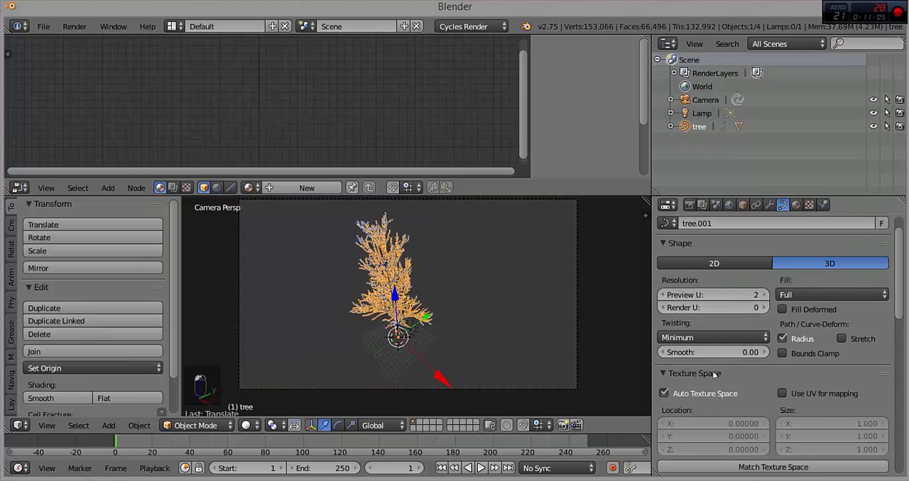
scroll(799, 318, "down", 4)
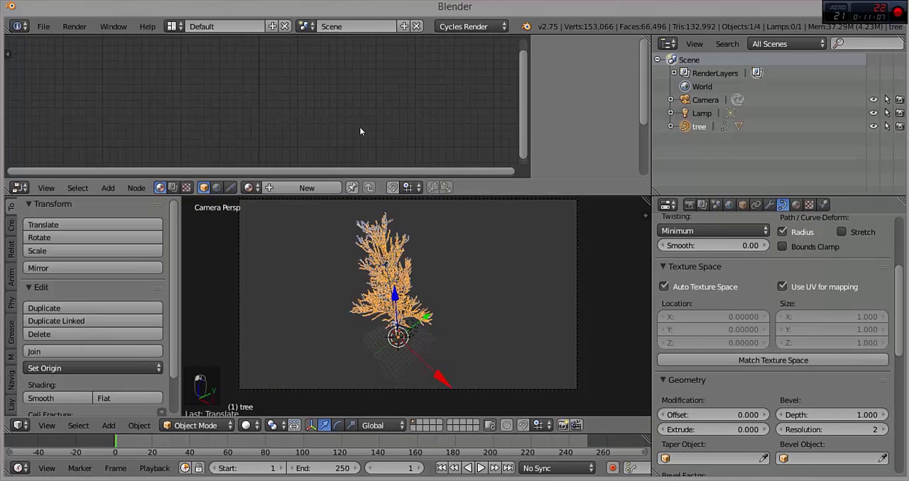
Step: Create a new node material for the tree's trunk and make room in front of its Diffuse BSDF node
left_click(298, 188)
key("Home")
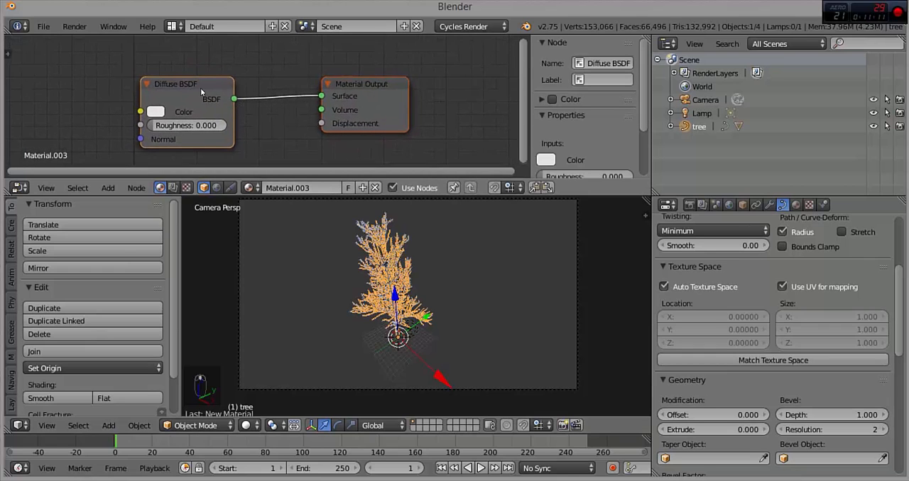
left_click_drag(217, 93, 98, 86)
scroll(120, 92, "down", 5)
middle_click_drag(120, 92, 389, 86)
Step: Add an Image Texture node and link its Color output to the Diffuse BSDF's Color input
left_click(109, 188)
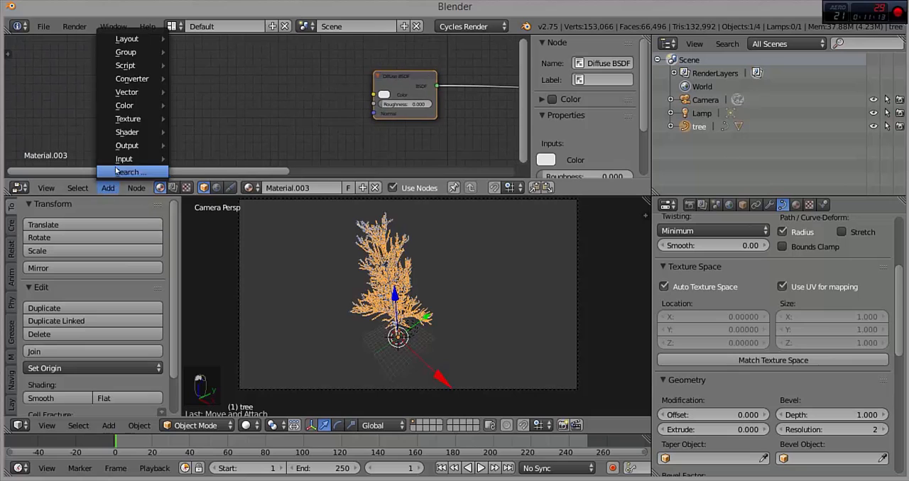
mouse_move(124, 132)
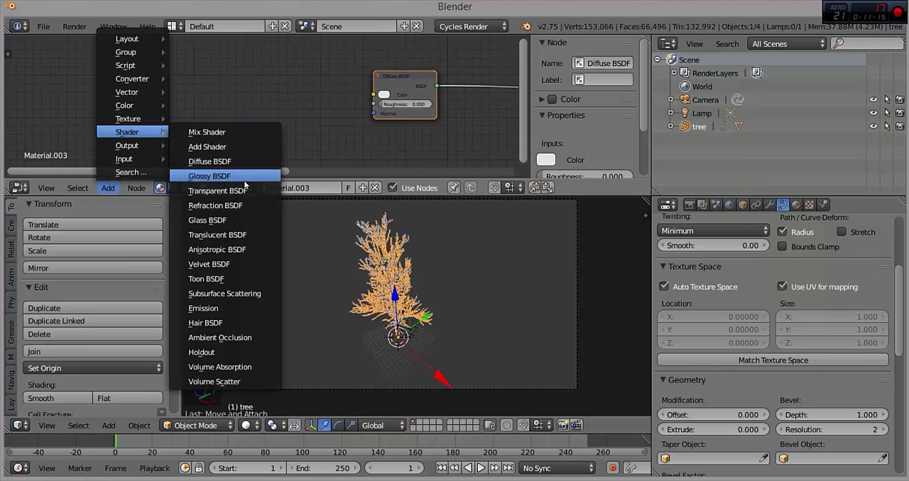
left_click(213, 116)
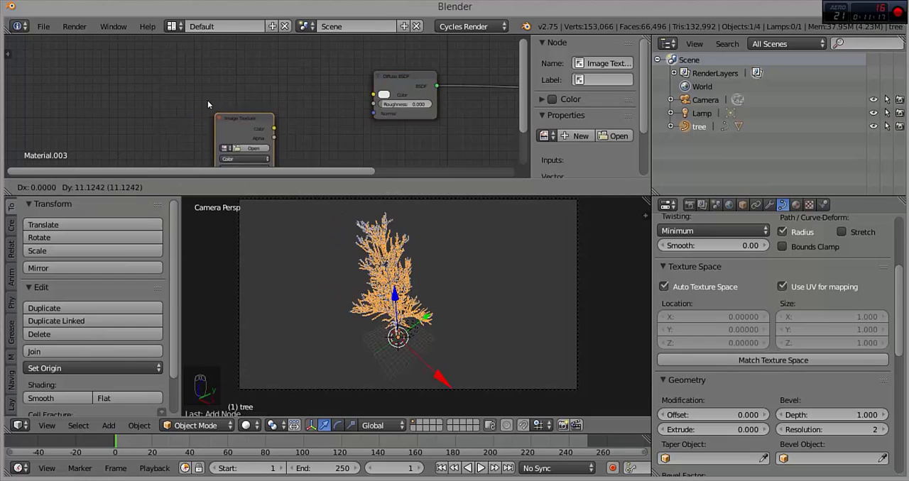
left_click(170, 49)
left_click_drag(231, 71, 285, 85)
left_click_drag(381, 95, 376, 94)
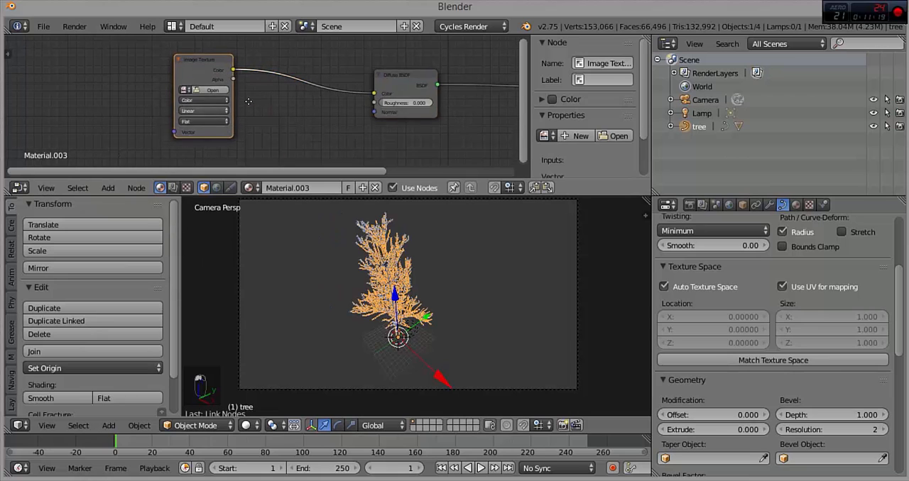
Step: Add a Mapping node before the Image Texture and link its Vector output to the texture's Vector input
middle_click_drag(44, 162, 144, 154)
left_click(108, 187)
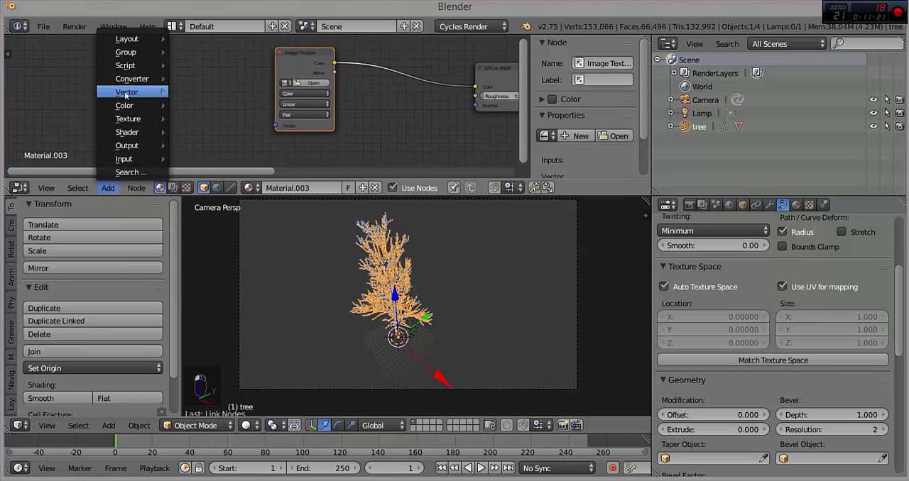
mouse_move(131, 79)
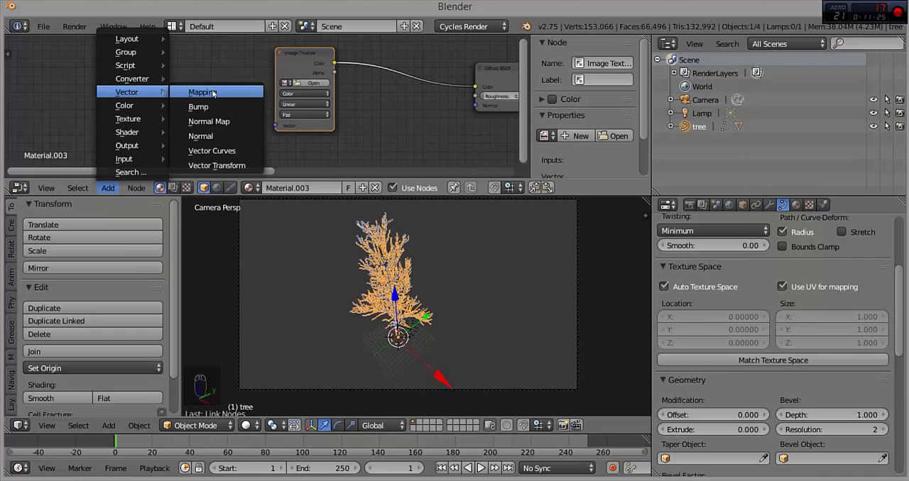
left_click(204, 91)
left_click(204, 65)
left_click_drag(204, 63, 220, 81)
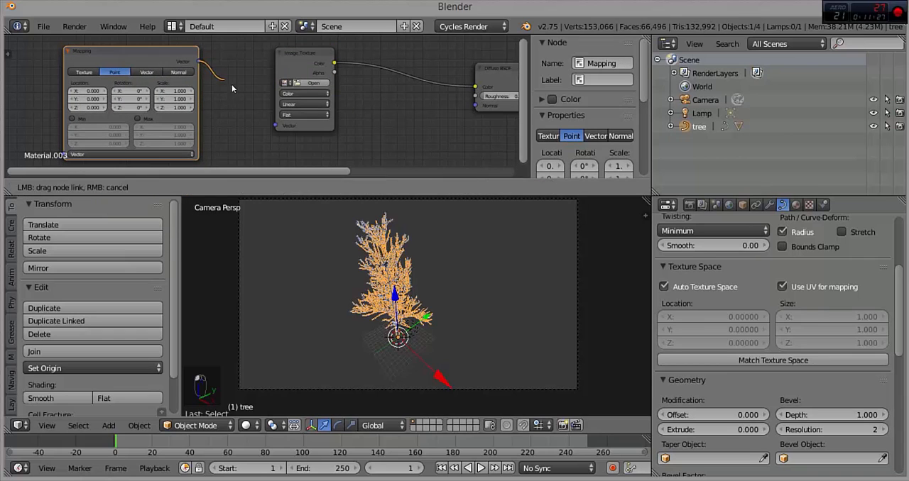
left_click_drag(276, 128, 275, 127)
Step: Add a Texture Coordinate node and link its UV output to the Mapping node's Vector input
middle_click_drag(141, 109, 406, 103)
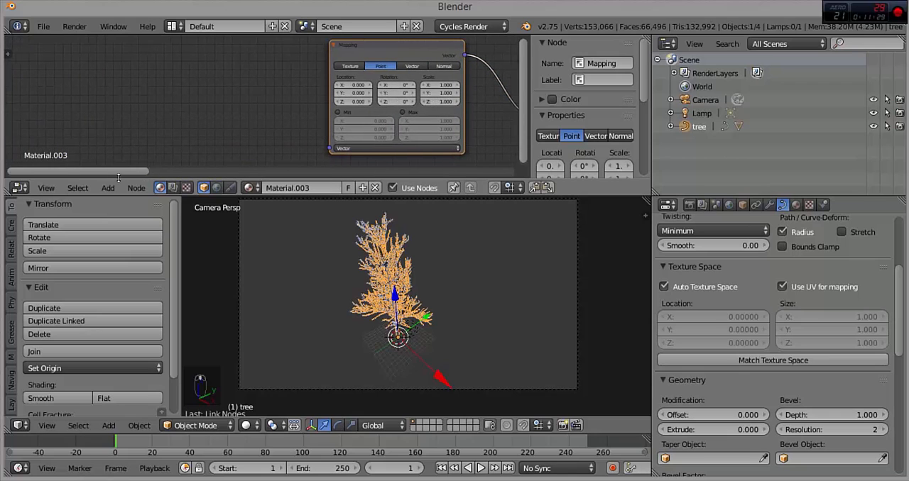
left_click(108, 188)
mouse_move(124, 159)
left_click(213, 158)
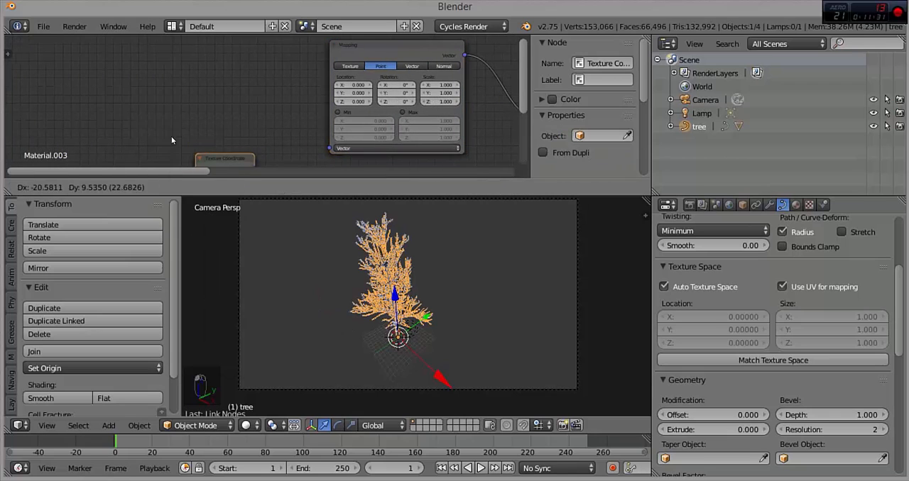
left_click(127, 66)
left_click_drag(179, 96, 183, 97)
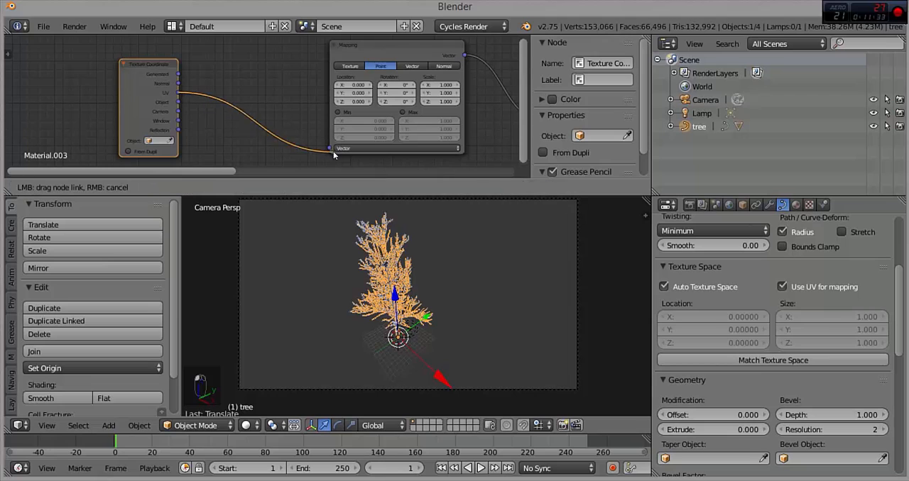
left_click_drag(333, 151, 330, 149)
left_click_drag(176, 96, 262, 129)
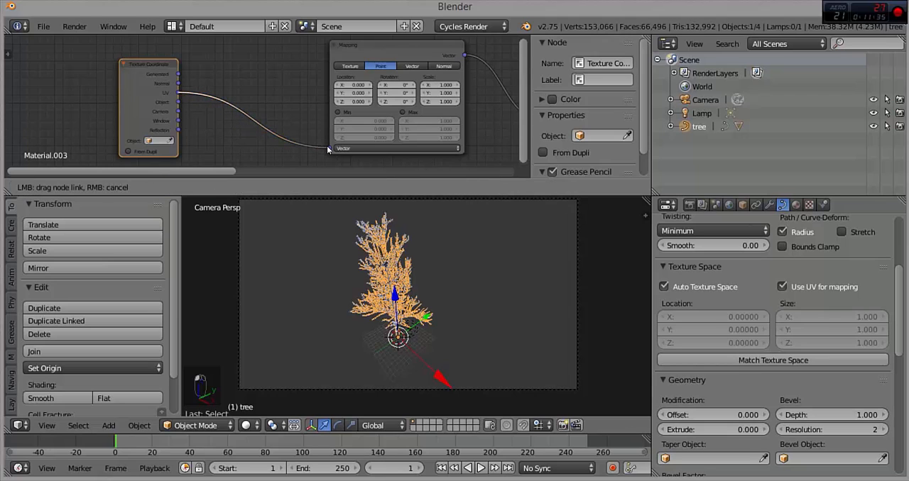
left_click_drag(327, 146, 327, 147)
left_click_drag(138, 64, 145, 60)
Step: Load BarkDecidious0107_L.jpg from the Downloads folder into the Image Texture node
middle_click_drag(406, 85, 49, 93)
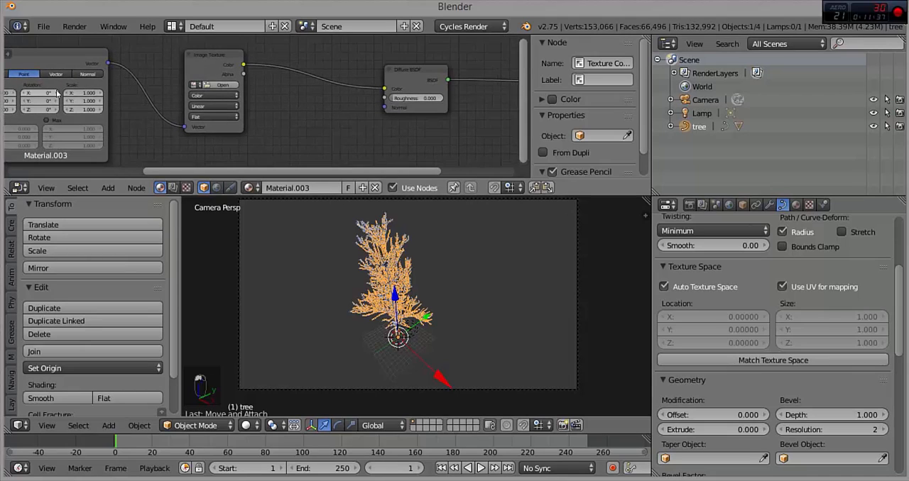
left_click(226, 85)
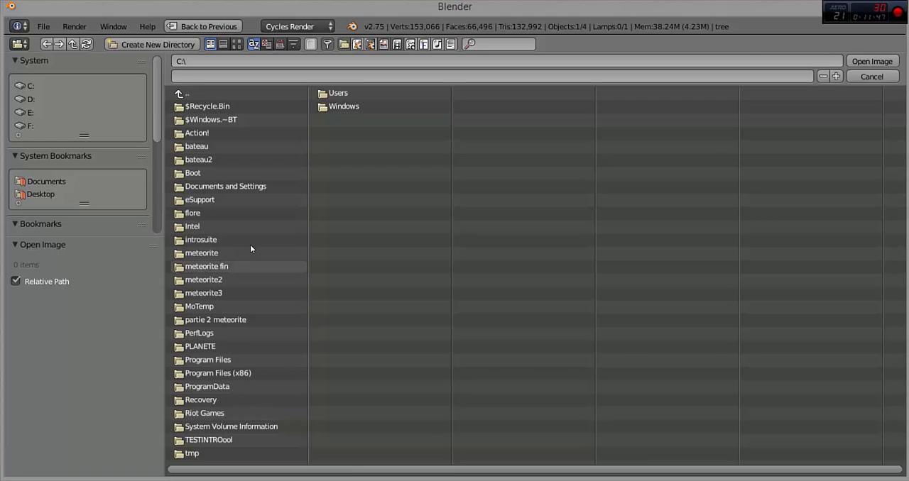
left_click(336, 94)
left_click(212, 122)
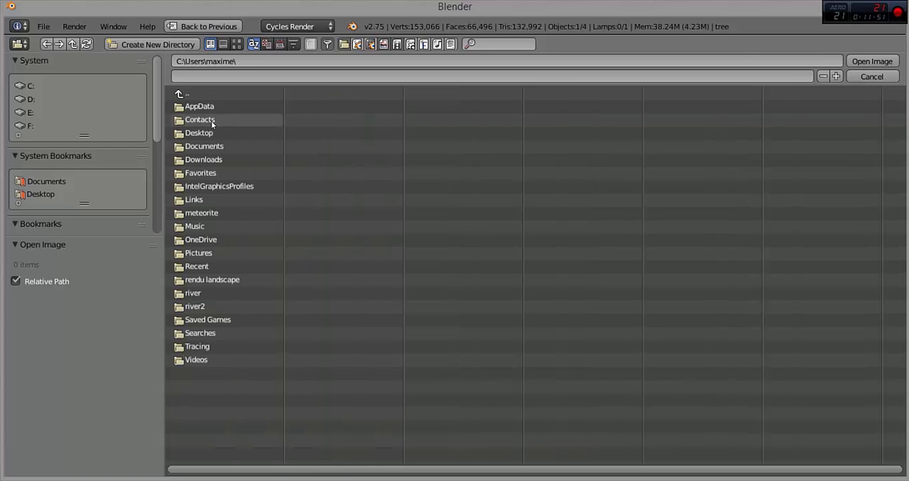
left_click(202, 160)
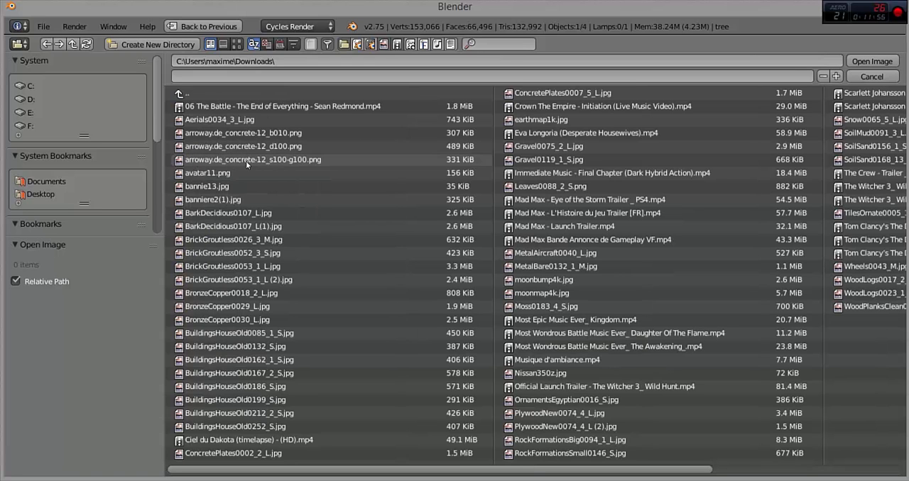
double_click(233, 212)
Step: Preview the bark texture in Rendered shading, first close to the trunk and then through the camera
middle_click_drag(163, 116, 246, 114)
scroll(404, 104, "down", 3)
scroll(246, 114, "up", 5)
middle_click_drag(501, 304, 460, 285)
middle_click_drag(372, 353, 406, 246, "shift")
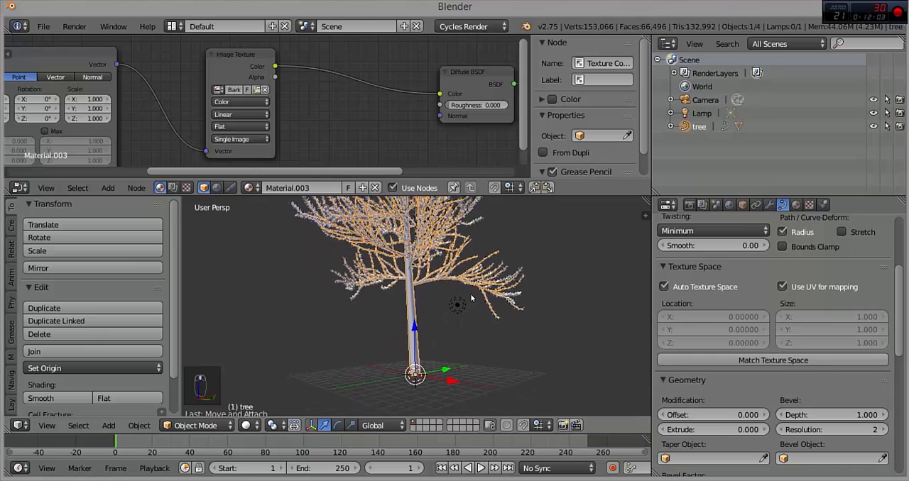
scroll(460, 313, "up", 4)
left_click(246, 425)
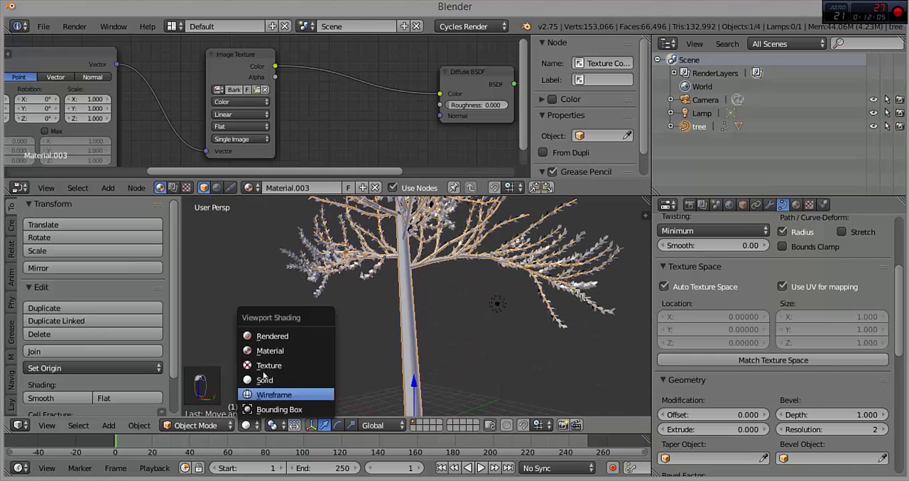
left_click(272, 337)
scroll(419, 327, "down", 3)
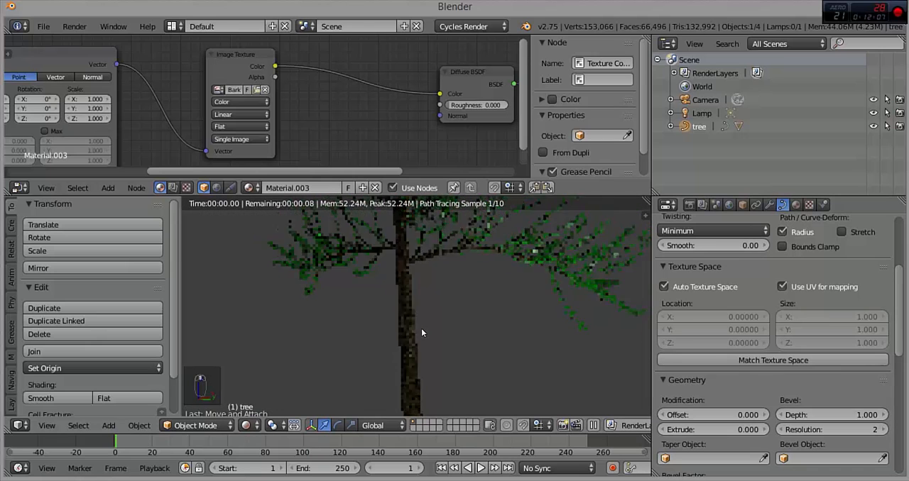
key("KP_0")
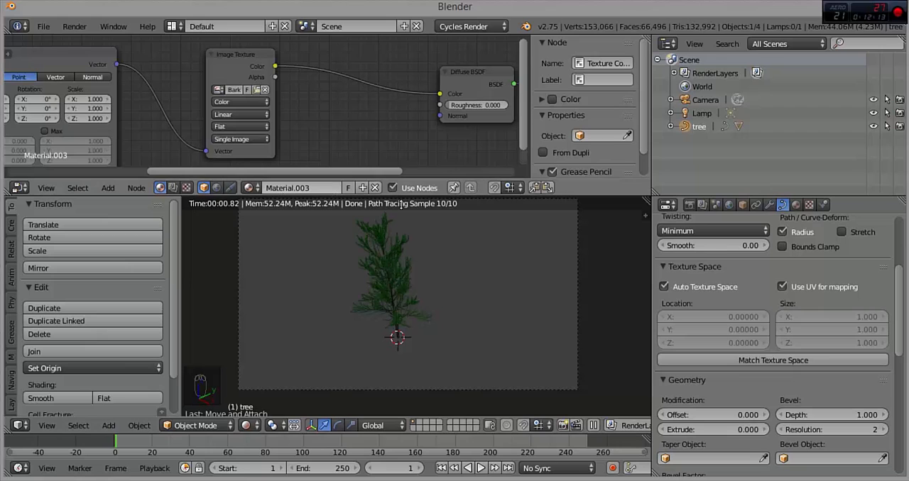
Step: Enlarge the 3D view over the node editor's space and return it to Solid shading
key("ctrl+Up")
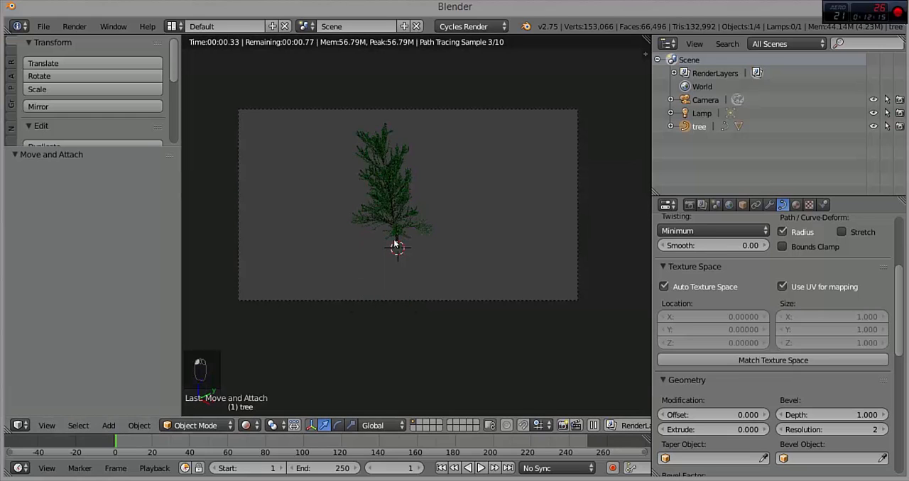
left_click(264, 426)
left_click(263, 379)
Step: Select the camera and move it by -5.090 along global Y and -15.142 along global Z
right_click(438, 300)
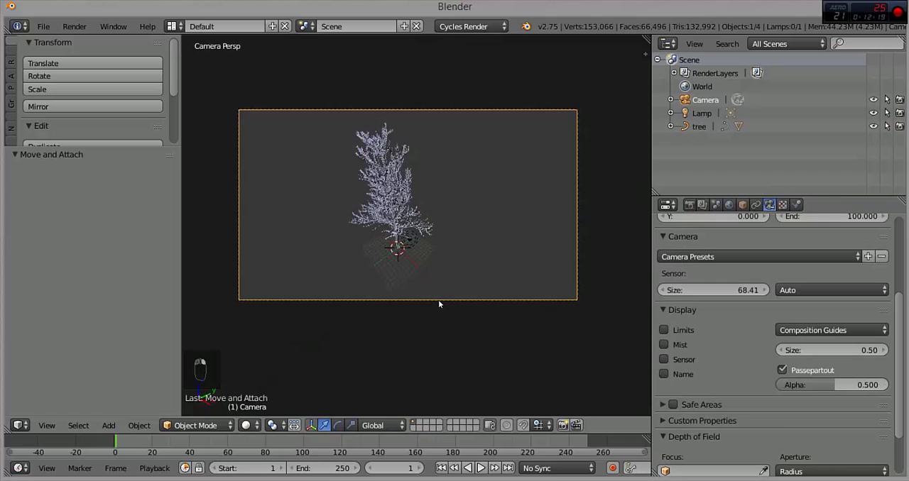
key("g")
key("y")
left_click(362, 111)
key("g")
key("z")
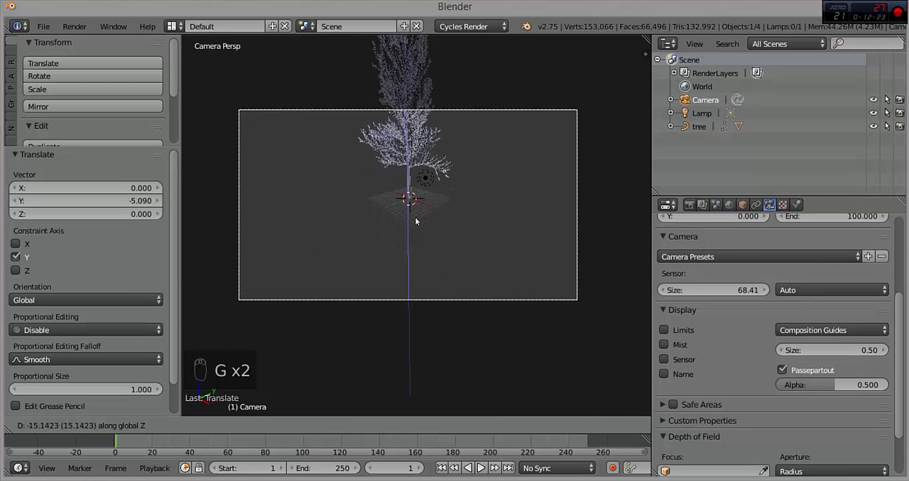
left_click(417, 216)
key("r")
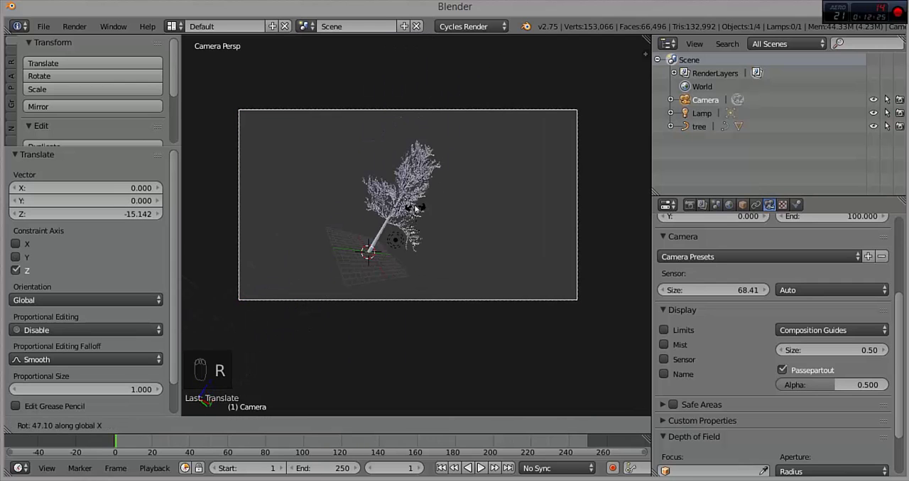
right_click(410, 214)
key("r")
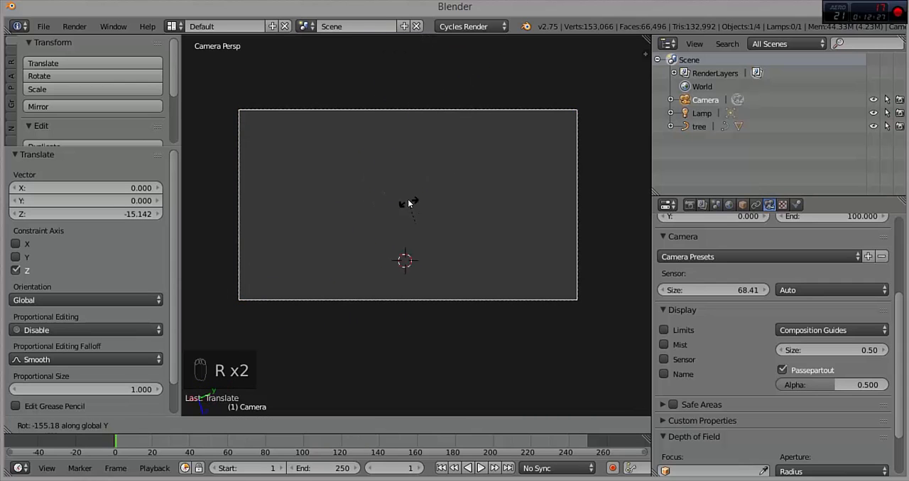
right_click(412, 215)
Step: Rotate the camera by 20.967° and move it by X -1.646, Y -1.335, Z 1.160 to frame the whole tree
key("r")
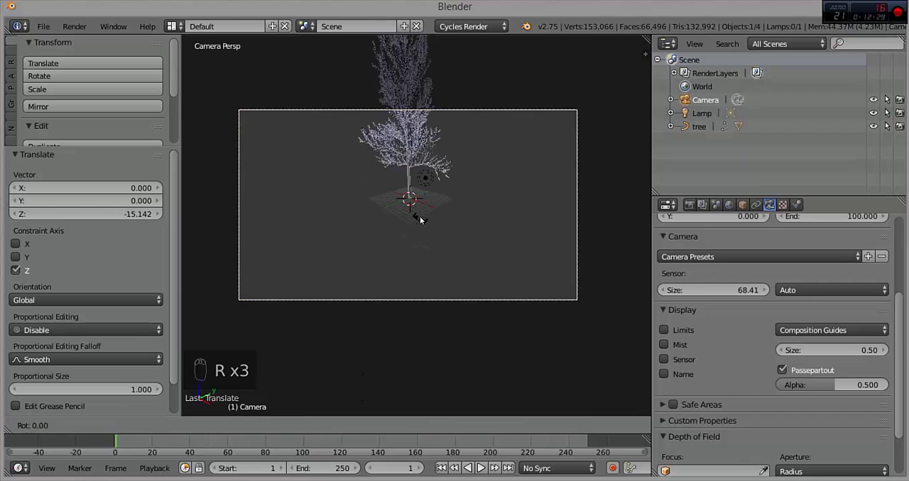
left_click(420, 212)
key("r")
right_click(470, 226)
key("g")
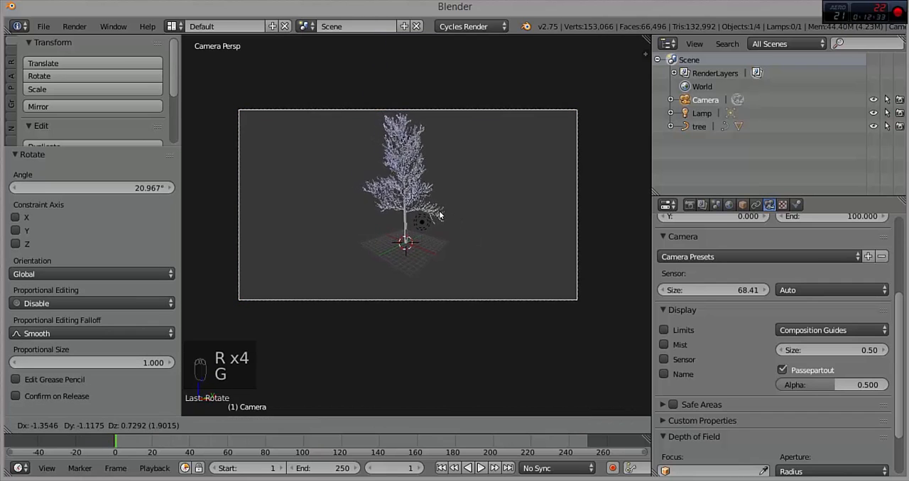
left_click(434, 207)
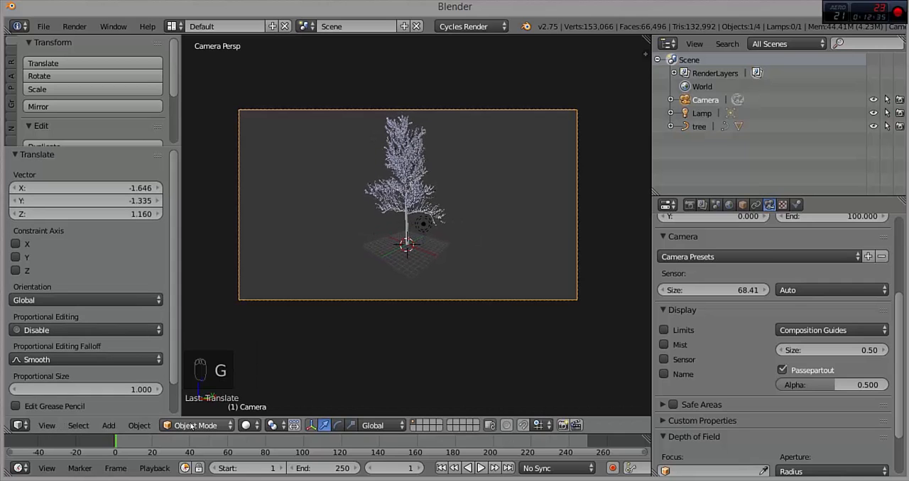
Step: Add a mesh plane at the tree's base and scale it by 40.672 to form the ground
left_click(110, 425)
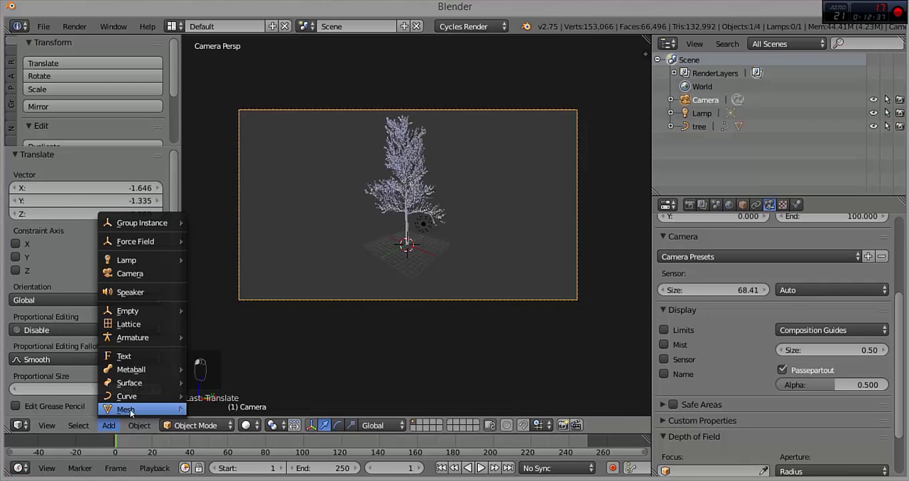
mouse_move(130, 411)
left_click(217, 120)
key("s")
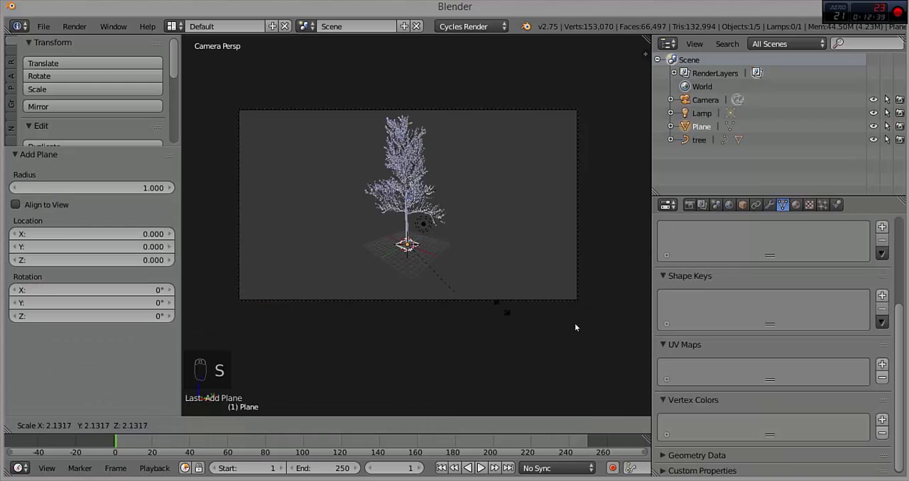
left_click(475, 278)
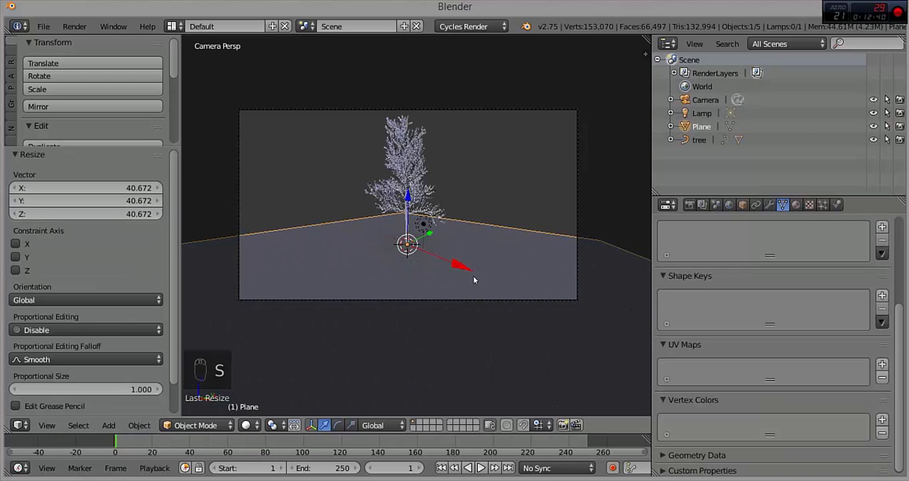
Step: Make the scene lamp a Sun with a pale yellow emission colour and a strength of 3
left_click(701, 113)
scroll(742, 232, "up", 3)
scroll(742, 233, "up", 1)
left_click(725, 295)
left_click(758, 366)
left_click(796, 390)
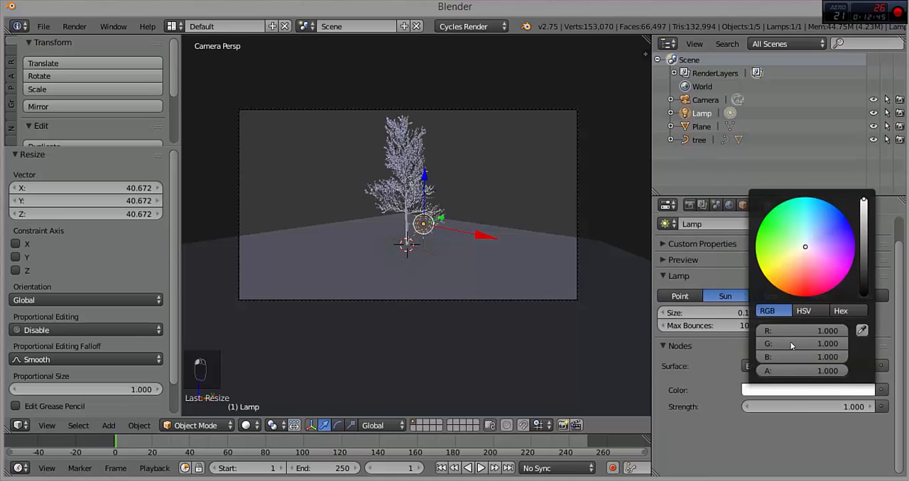
left_click(795, 259)
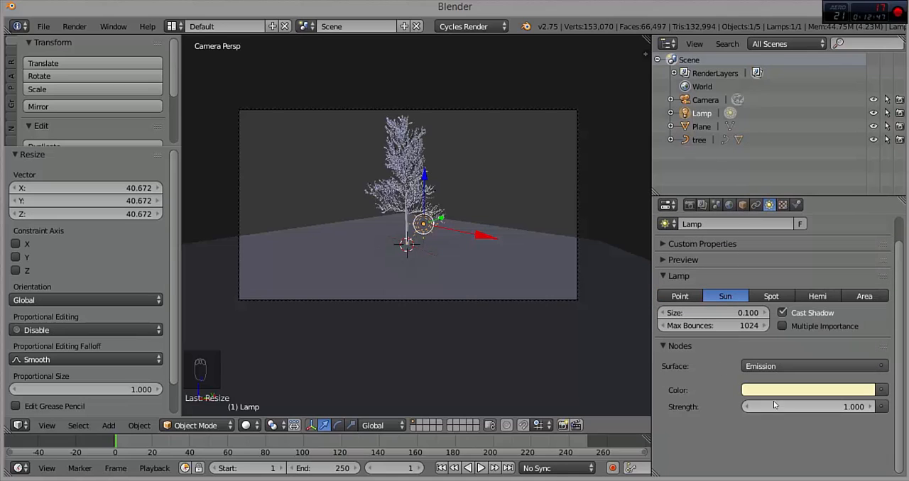
type("3")
key("Return")
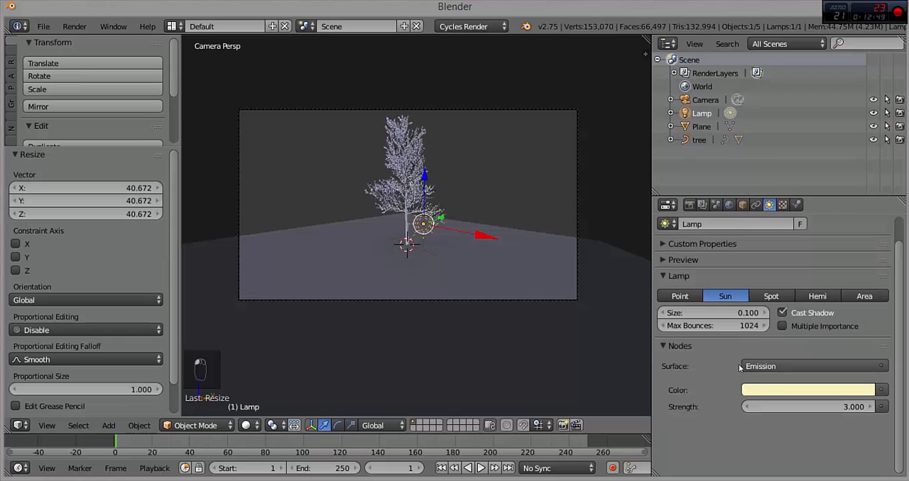
Step: Move the sun lamp along global Y to behind the tree and raise it by 66.854 along global Z
left_click_drag(441, 220, 472, 210)
left_click(482, 219)
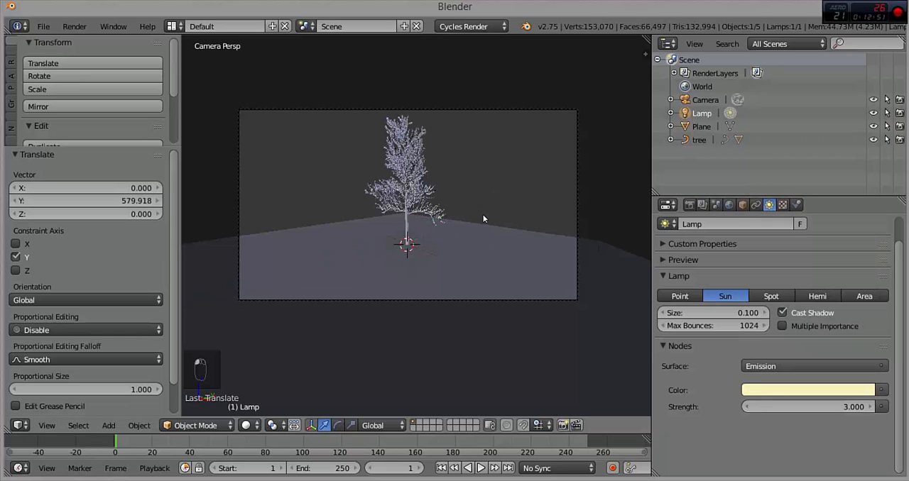
middle_click_drag(508, 210, 363, 296)
scroll(363, 296, "down", 5)
middle_click_drag(432, 291, 597, 299)
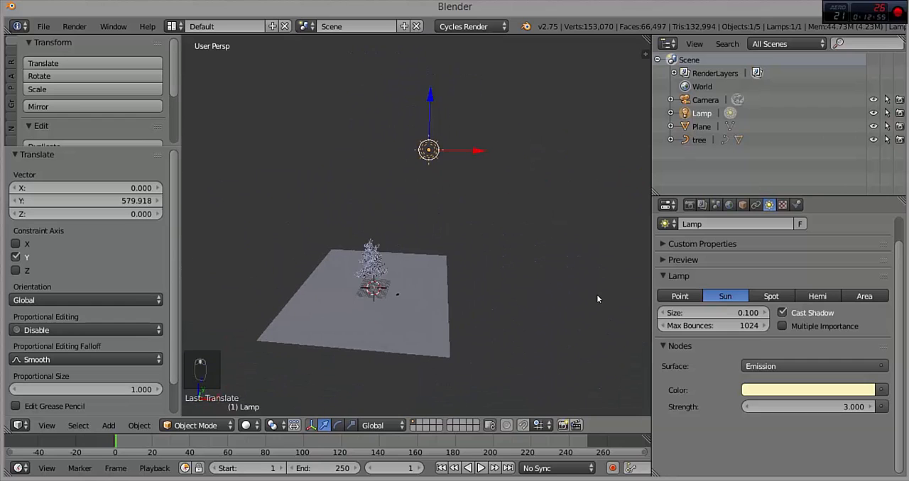
middle_click_drag(437, 146, 450, 200)
left_click_drag(484, 57, 429, 134)
left_click_drag(368, 286, 365, 292)
middle_click_drag(379, 305, 409, 135, "shift")
left_click_drag(402, 143, 400, 61)
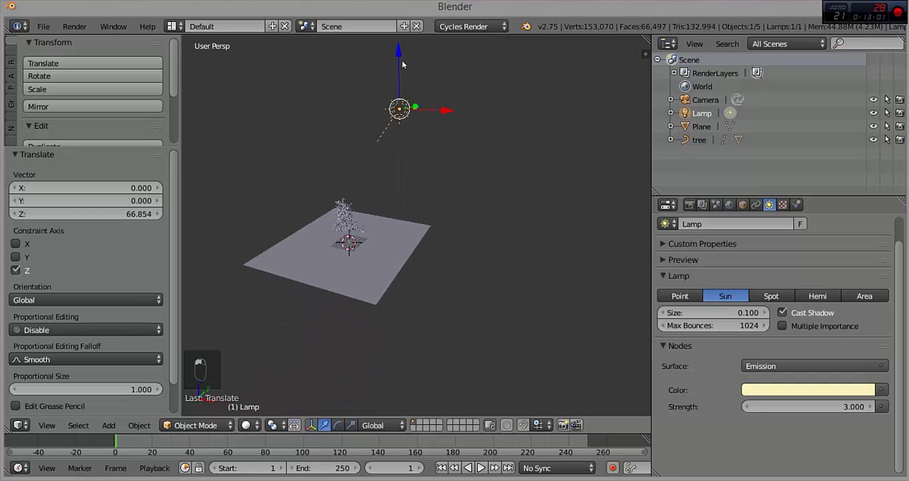
Step: Aim the sun lamp at the tree by rotating it -65.888° in the top view and 10.799° in the right view
key("KP_7")
key("r")
left_click(403, 203)
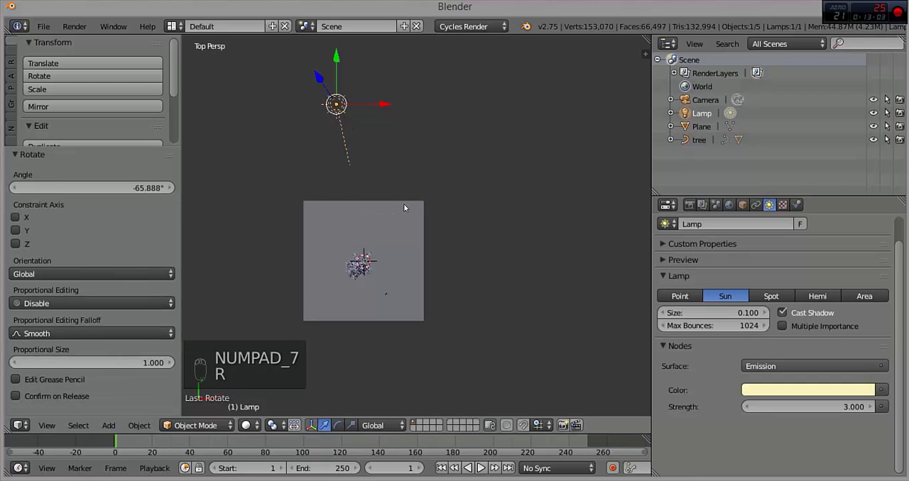
key("KP_1")
key("KP_3")
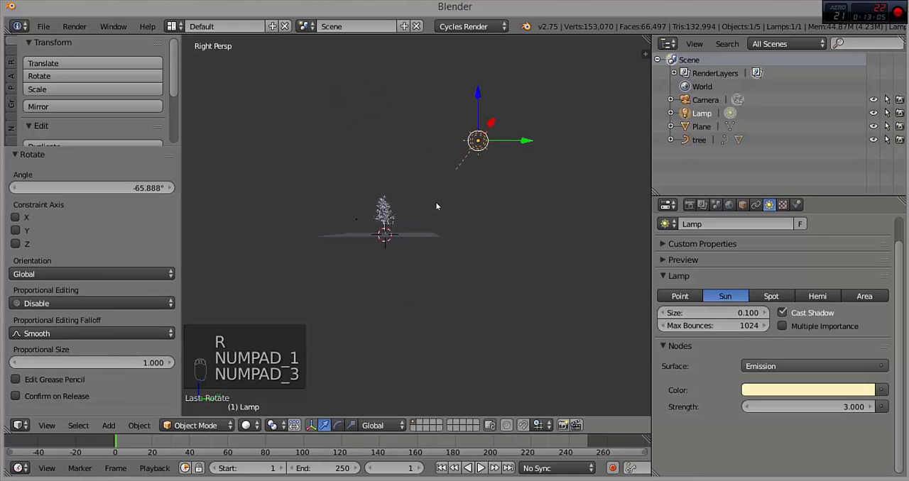
key("r")
left_click(418, 234)
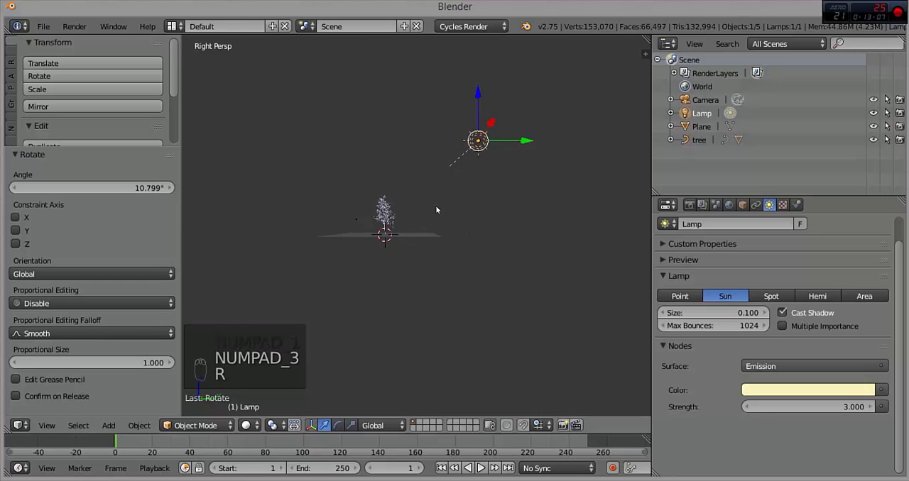
Step: Move the sun lamp along global Y closer to the tree and rotate it by -18.345° in the right view
scroll(436, 206, "up", 2)
left_click_drag(544, 111, 483, 109)
key("r")
left_click(385, 187)
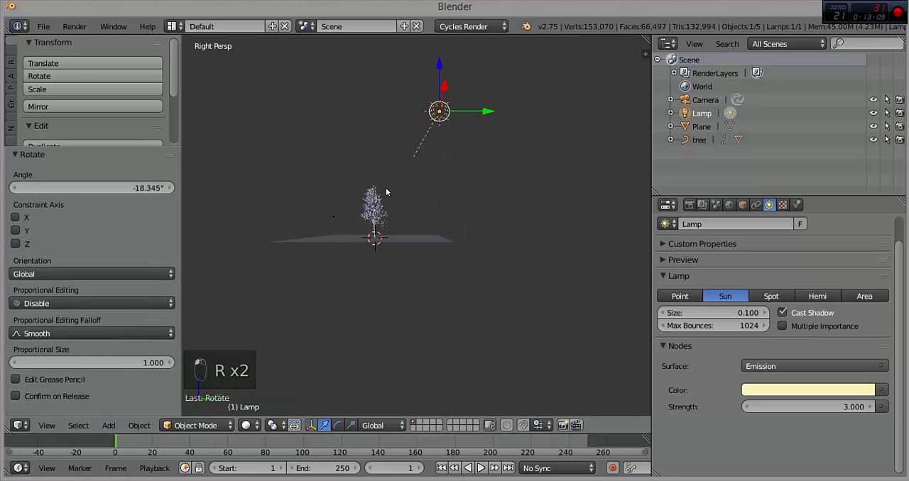
Step: Preview the tree and its shadow through the camera in Rendered shading
key("KP_7")
key("KP_0")
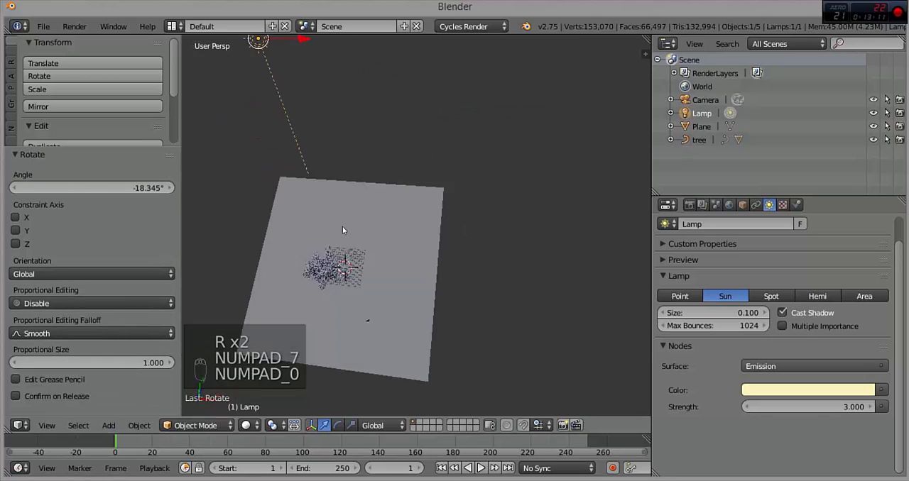
left_click(245, 426)
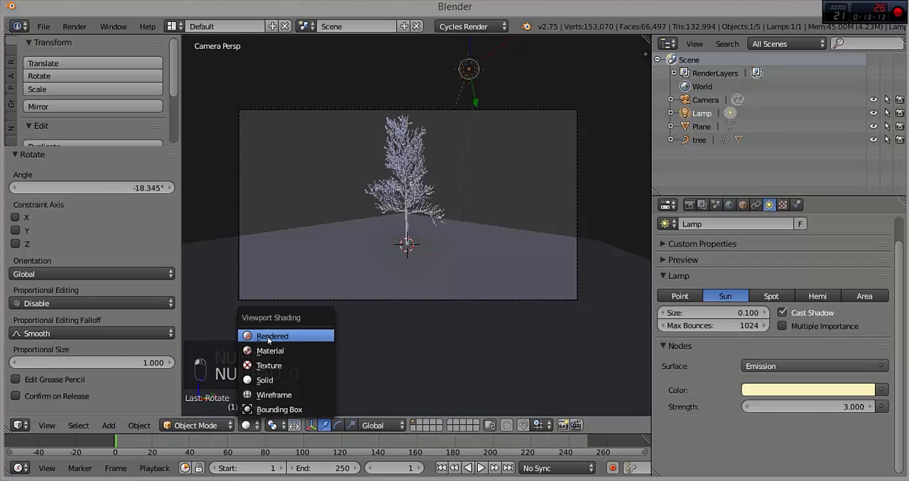
left_click(267, 335)
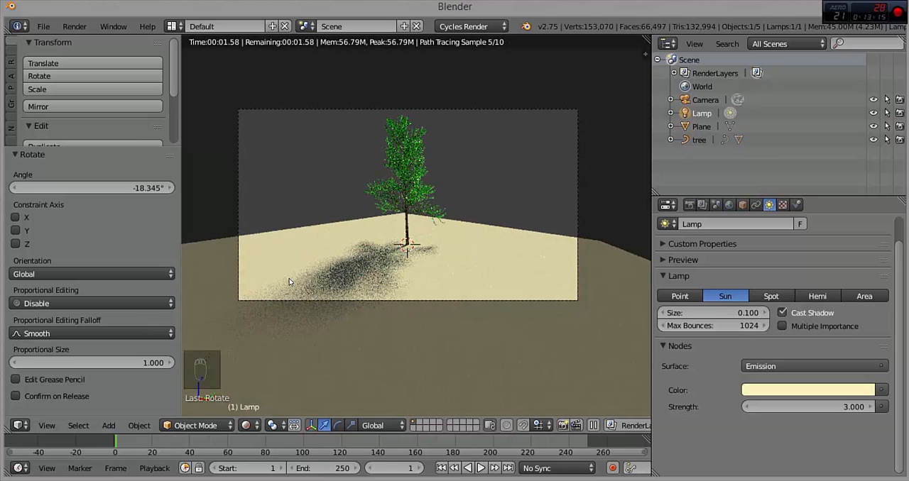
scroll(419, 226, "up", 1)
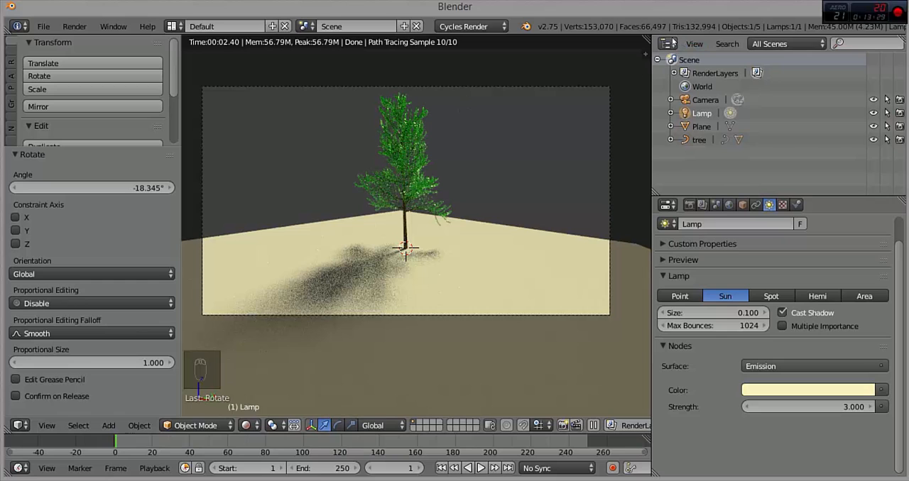
Step: Split the 3D view horizontally, make the upper area a Node Editor and show the tree's material nodes there
left_click_drag(643, 45, 625, 186)
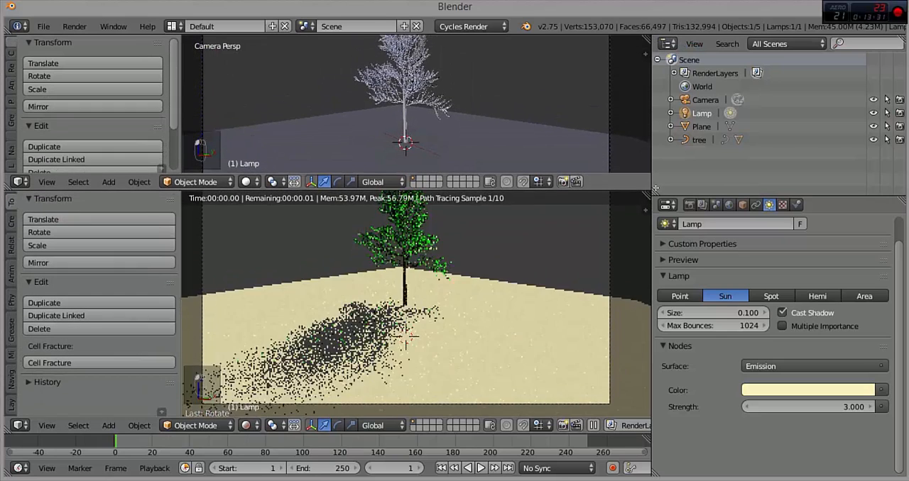
left_click(18, 182)
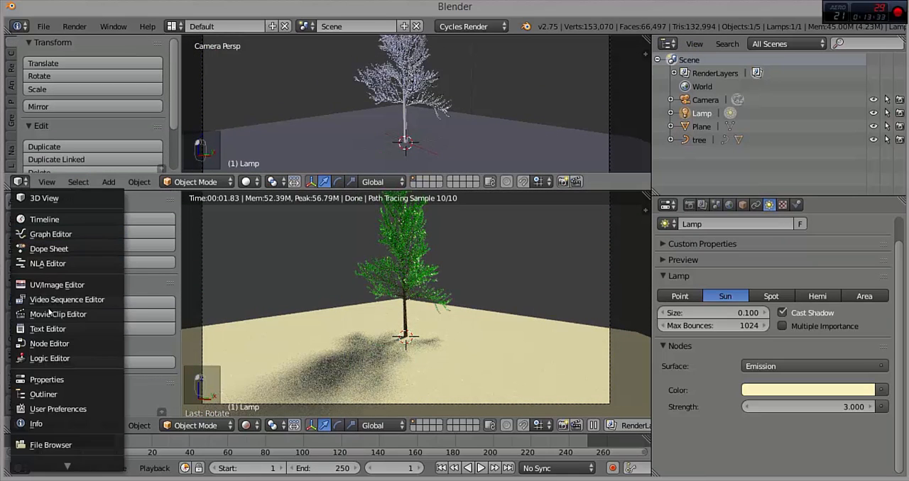
left_click(50, 344)
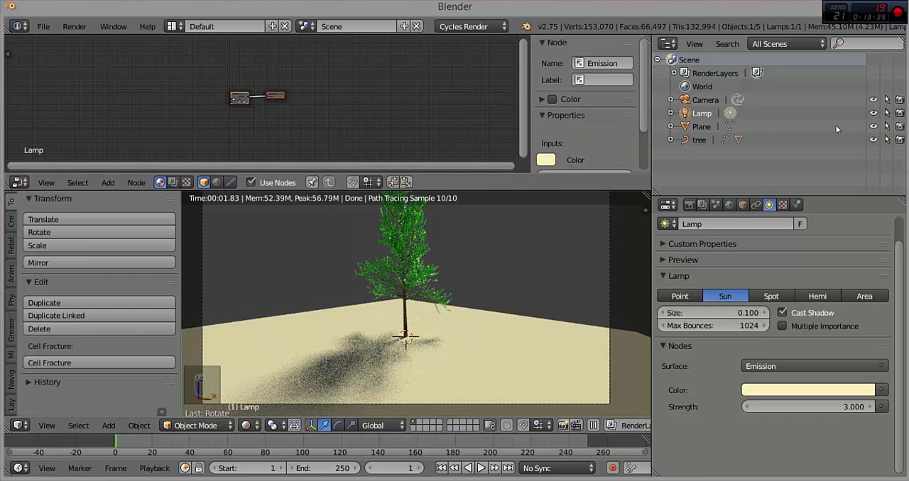
left_click(700, 139)
scroll(279, 125, "up", 4)
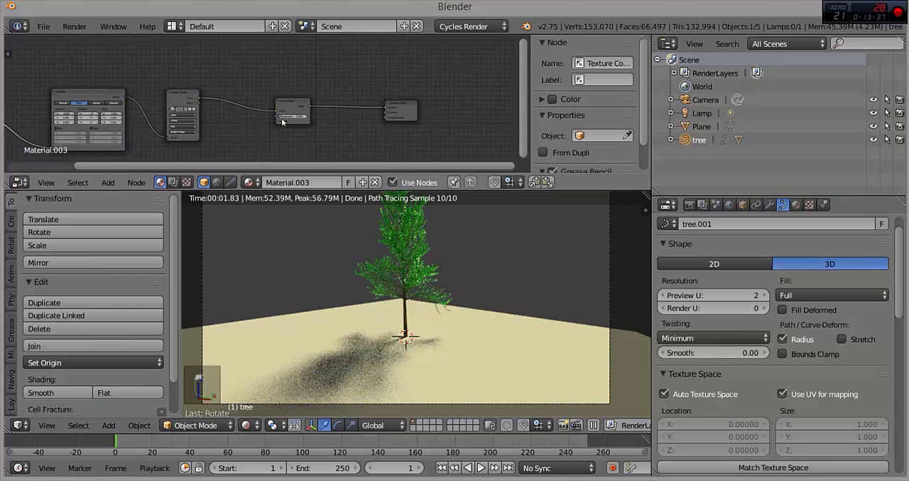
Step: Connect the bark Image Texture's Color output to the Material Output's Displacement input
middle_click_drag(262, 107, 169, 93)
scroll(167, 94, "up", 4)
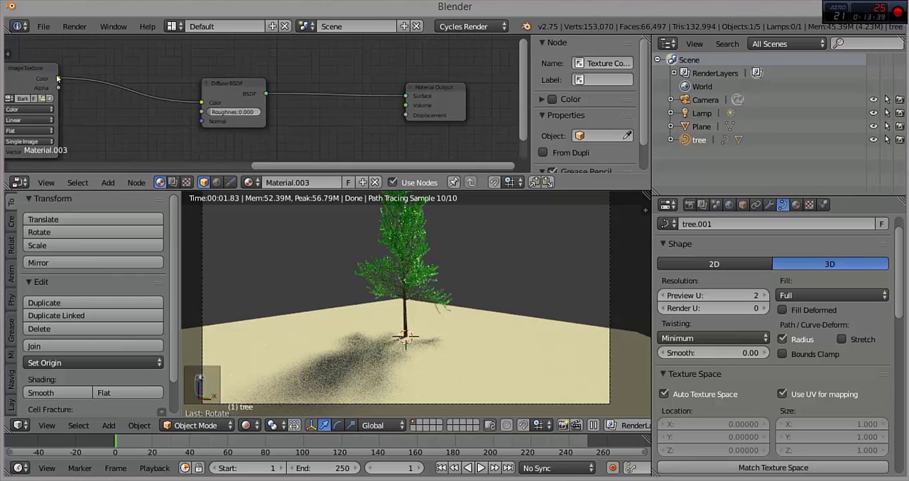
left_click_drag(58, 78, 405, 115)
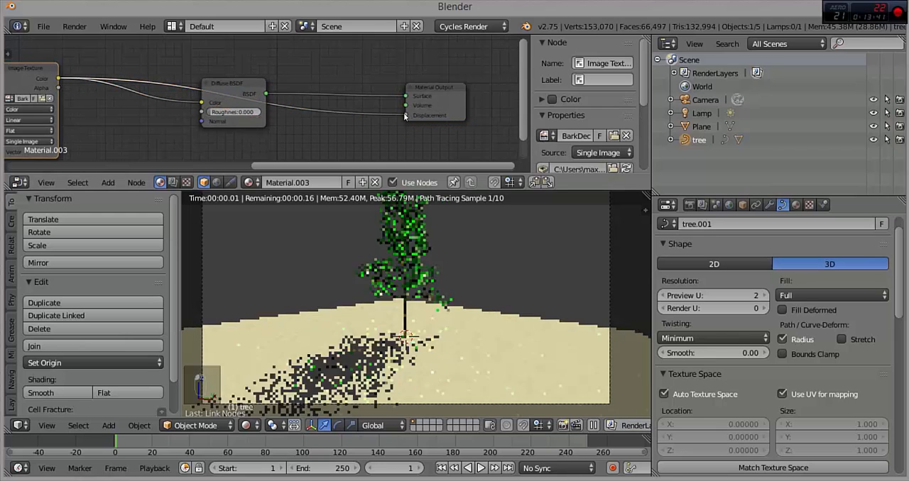
Step: Return the view to Solid shading, select the camera and move it along global X and then freely towards the tree
left_click(245, 425)
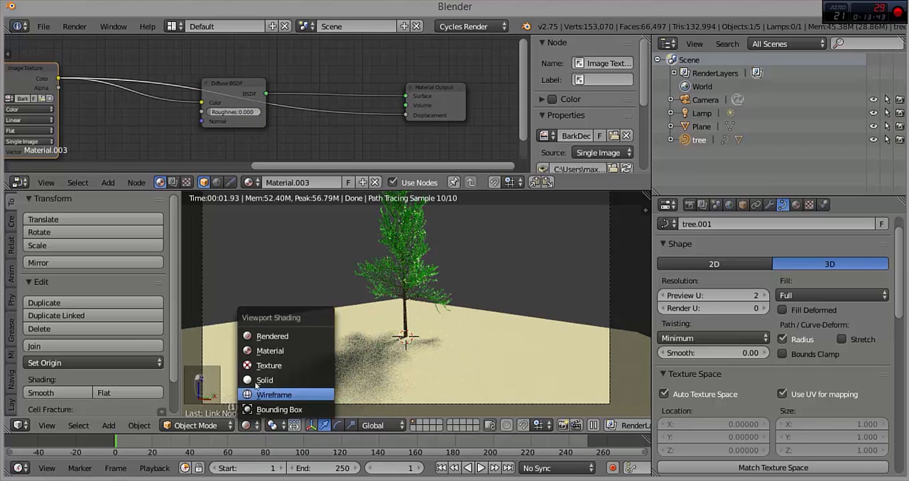
left_click(277, 389)
right_click(379, 405)
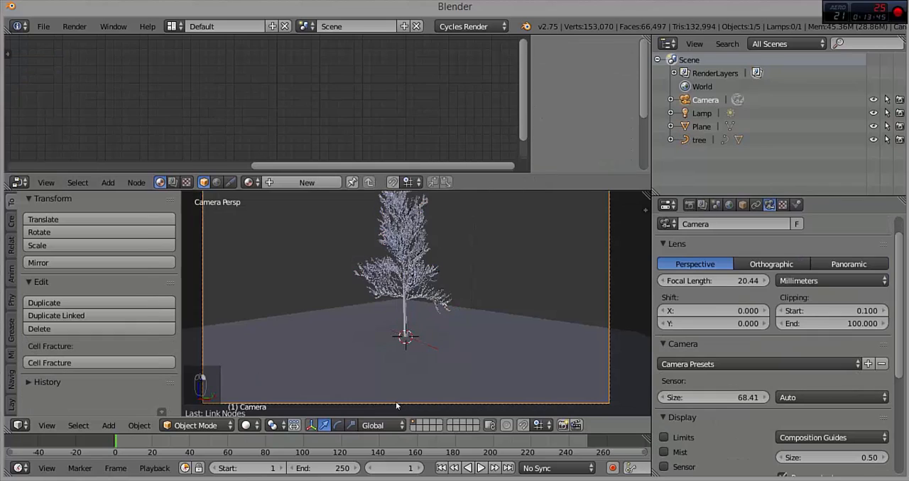
key("g")
key("x")
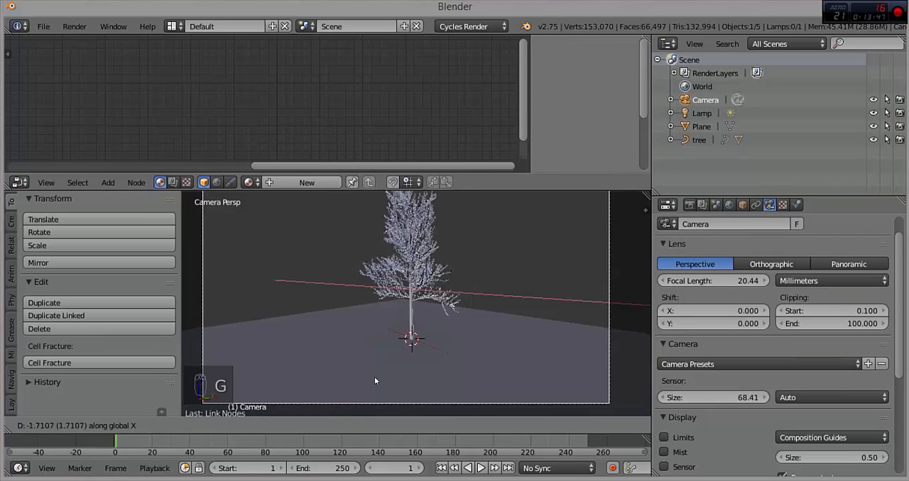
left_click(319, 345)
key("g")
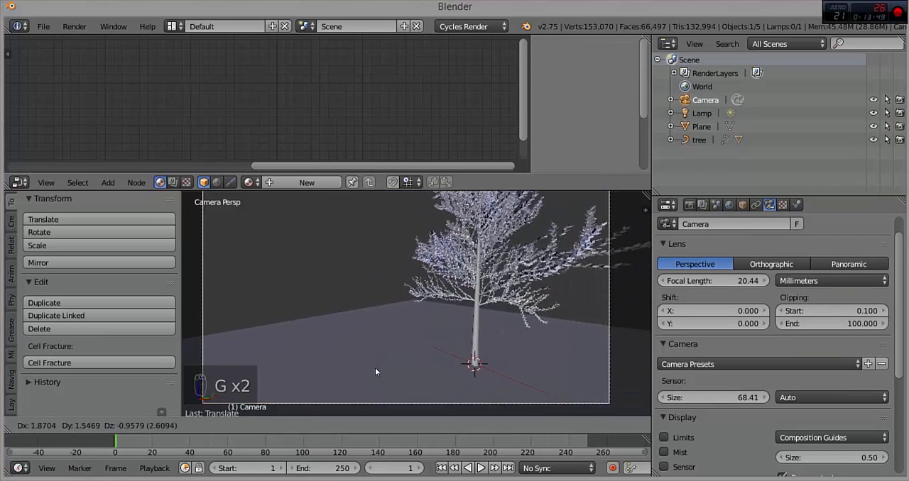
left_click(534, 254)
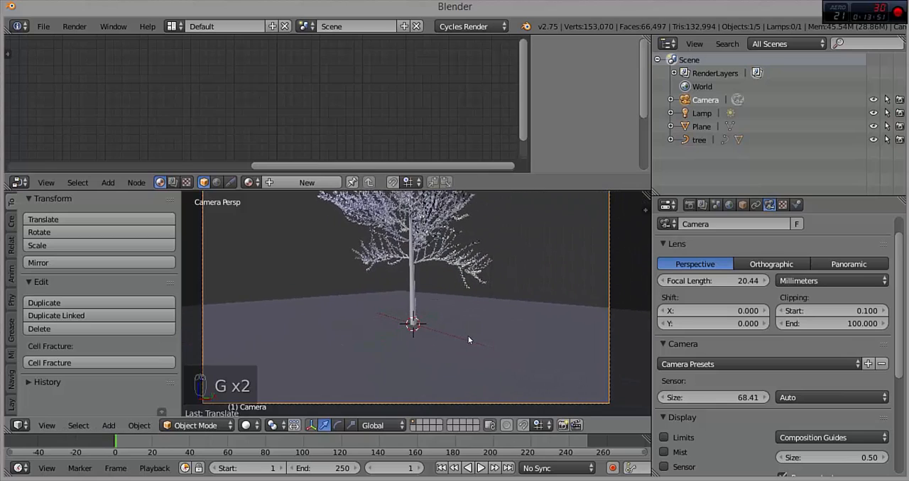
Step: Move the camera along global Y and then freely to close in on the trunk, and preview it in Rendered shading
key("g")
key("y")
left_click(532, 290)
key("g")
left_click(381, 304)
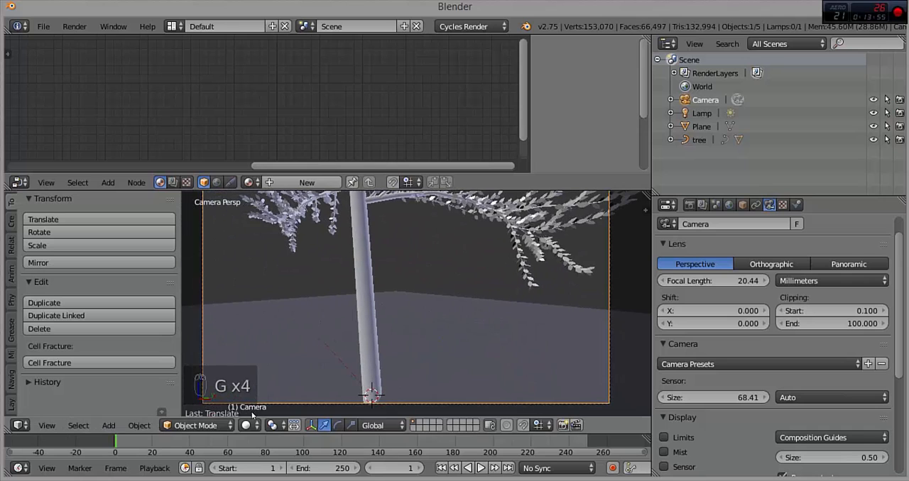
left_click(246, 426)
left_click(253, 392)
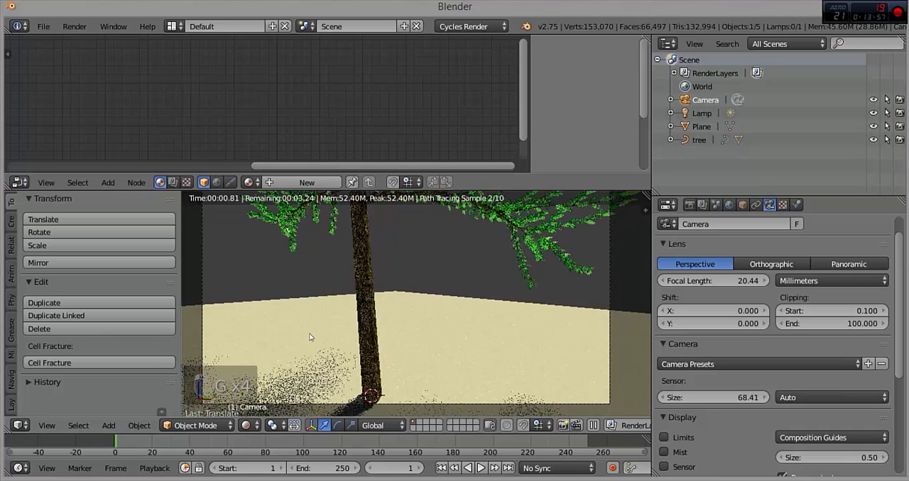